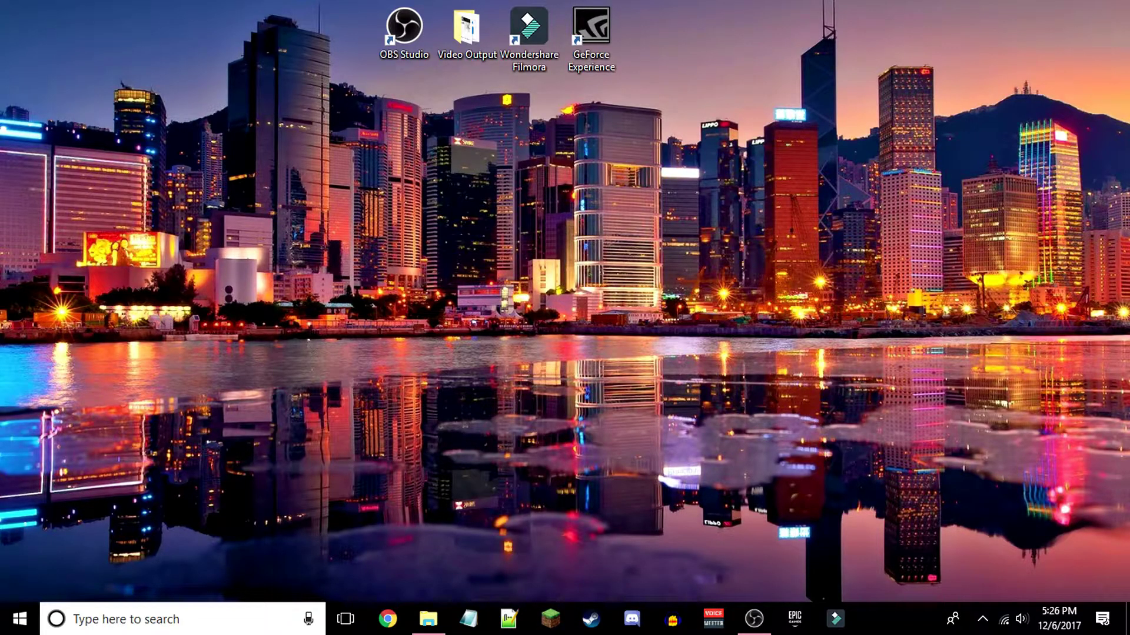
- Open a File Explorer window, then switch back to the previous window
{"action": "left_click", "coordinate": [428, 618]}
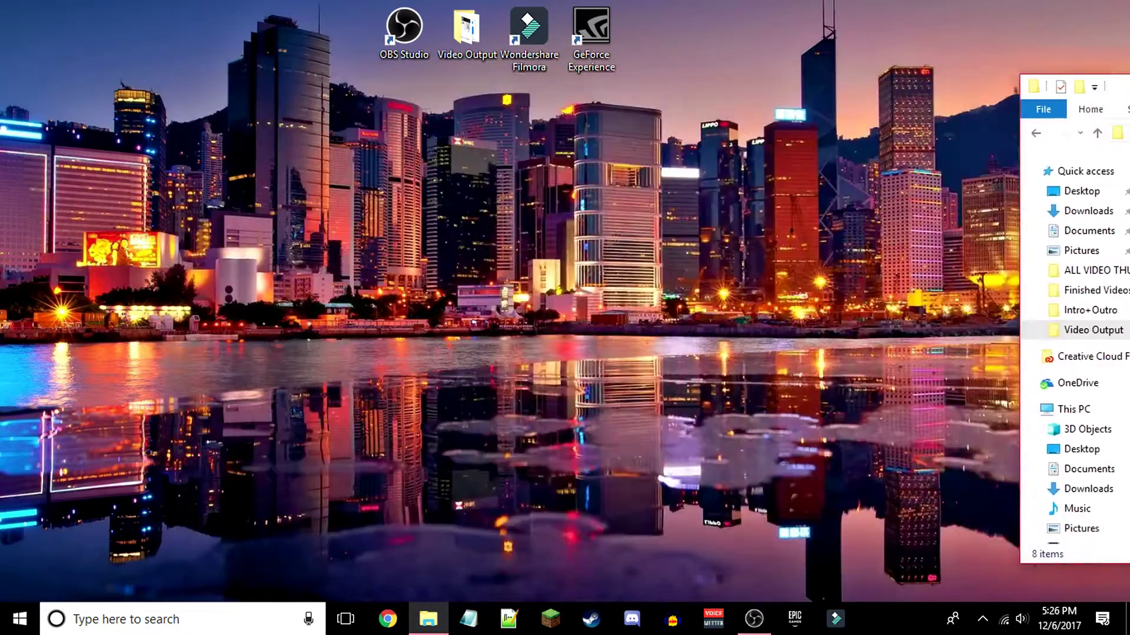
{"action": "key", "text": "alt+Tab"}
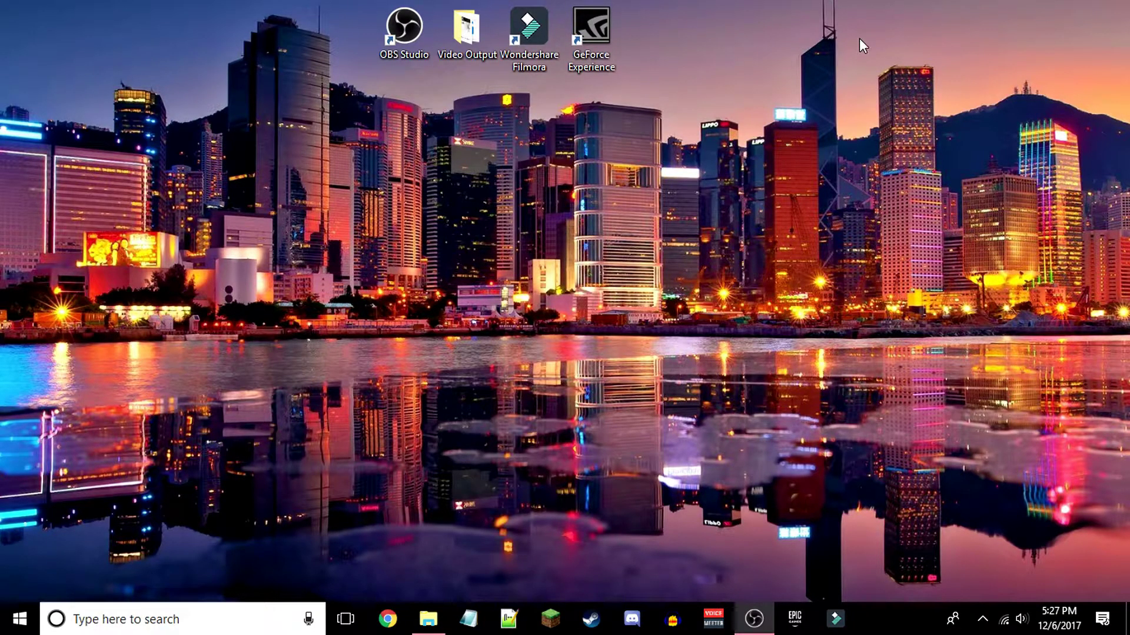
{"action": "left_click_drag", "start_coordinate": [861, 37], "coordinate": [952, 94]}
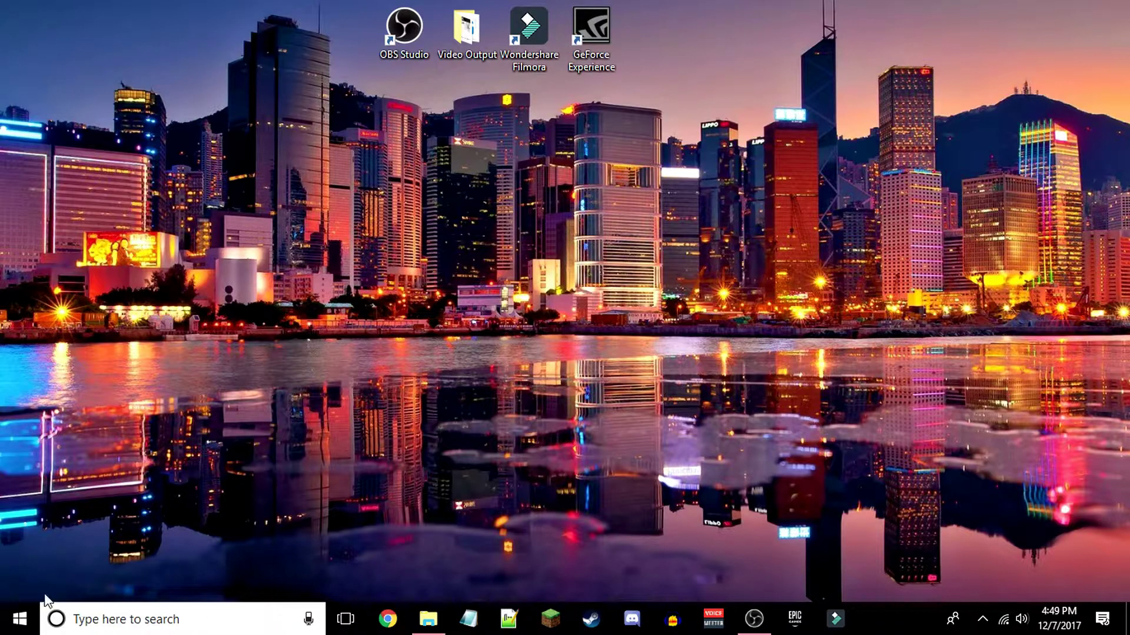
- Run ipconfig in Command Prompt to show the IPv4 address and default gateway, then minimize it
{"action": "left_click", "coordinate": [127, 611]}
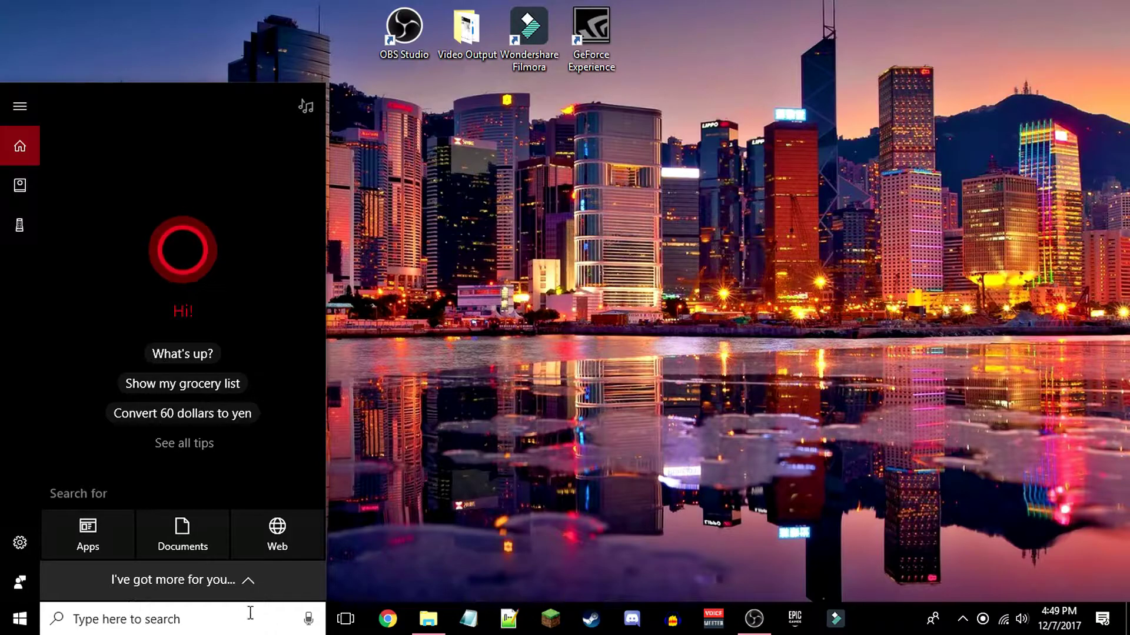
{"action": "type", "text": "cmd"}
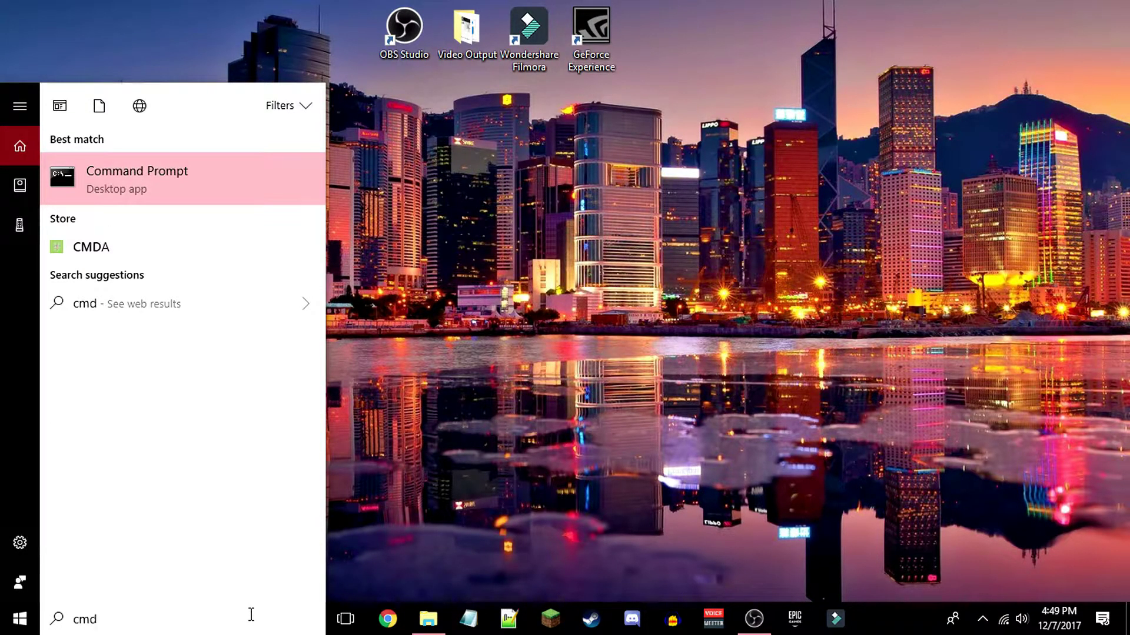
{"action": "key", "text": "Return"}
{"action": "left_click_drag", "start_coordinate": [411, 32], "coordinate": [506, 96]}
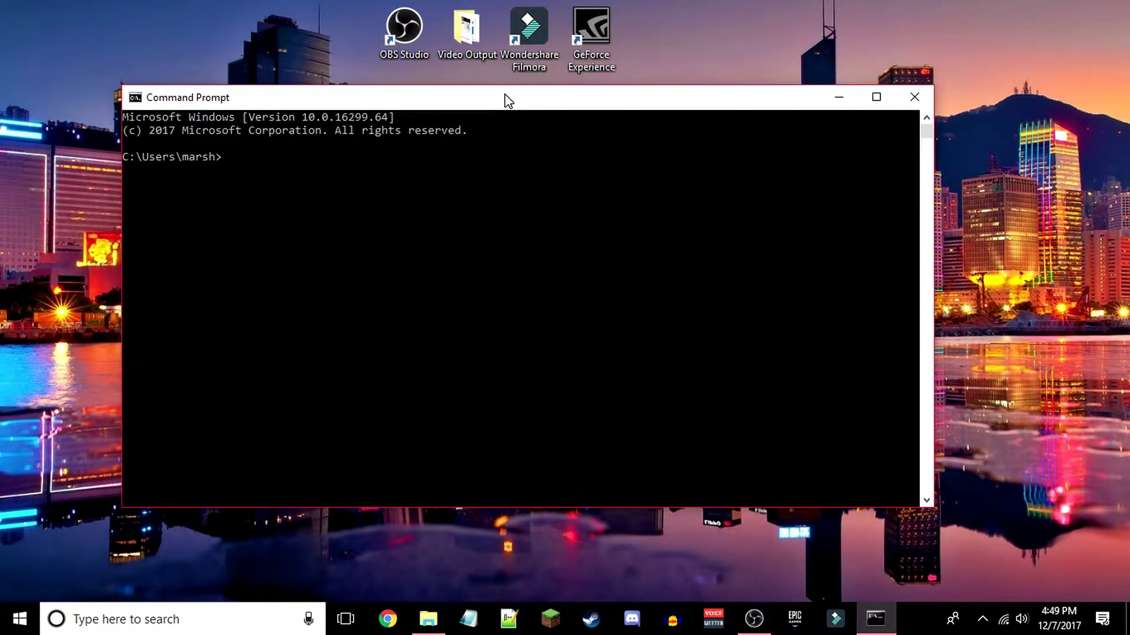
{"action": "type", "text": "ipconfig"}
{"action": "key", "text": "Return"}
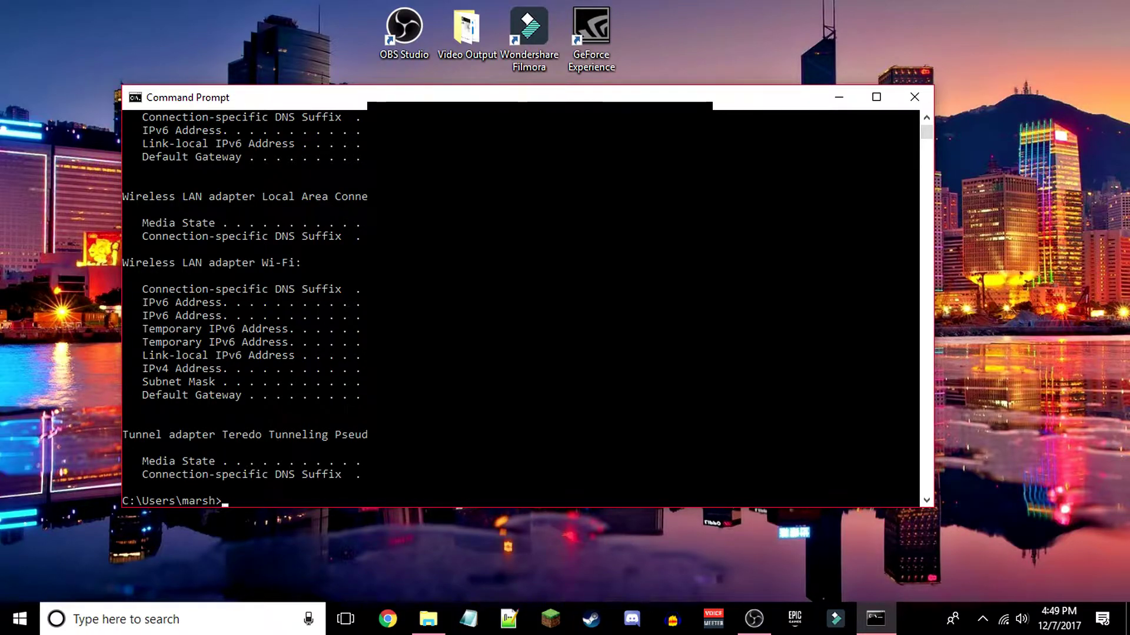
{"action": "left_click", "coordinate": [839, 100]}
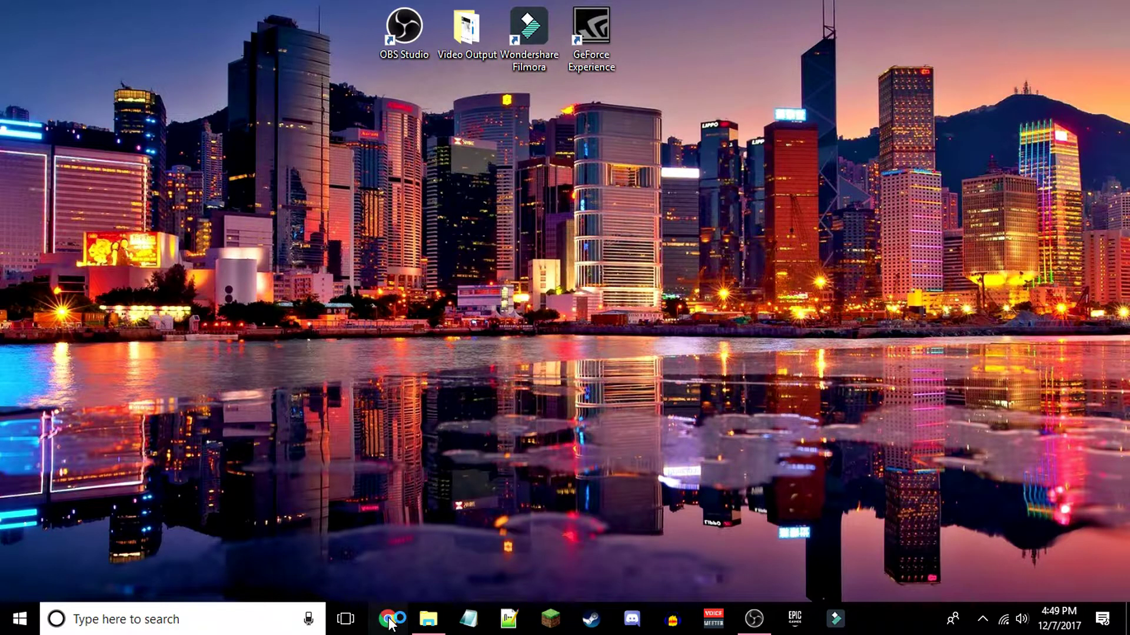
- Load the 10.0.0.1 gateway login page in Chrome and switch to full screen
{"action": "left_click", "coordinate": [387, 619]}
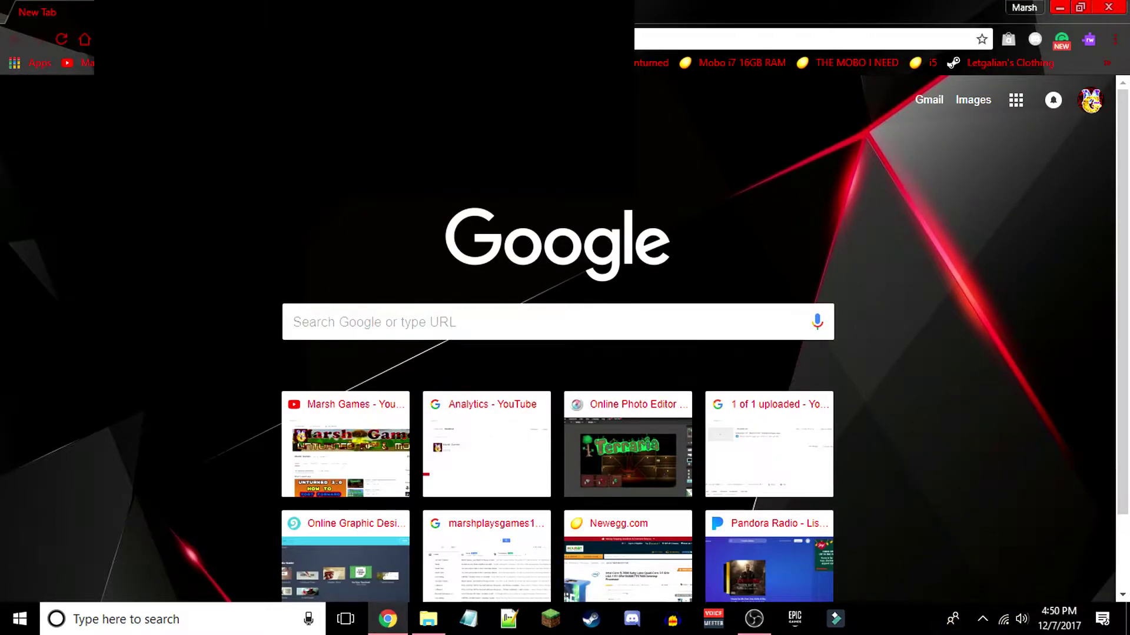
{"action": "type", "text": "n"}
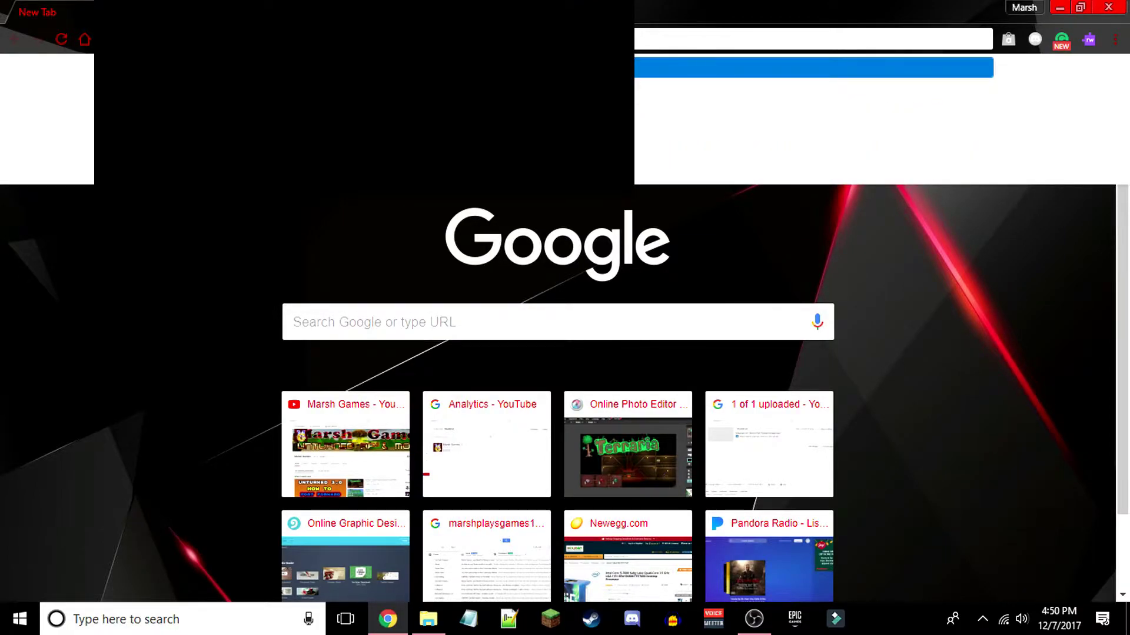
{"action": "key", "text": "Return"}
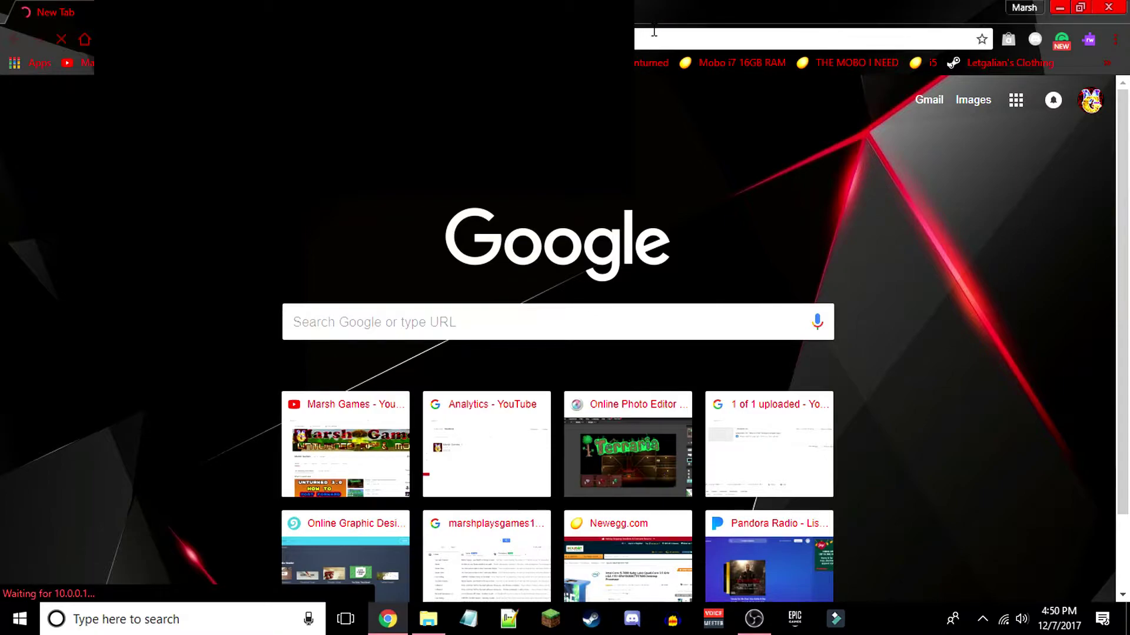
{"action": "key", "text": "F11"}
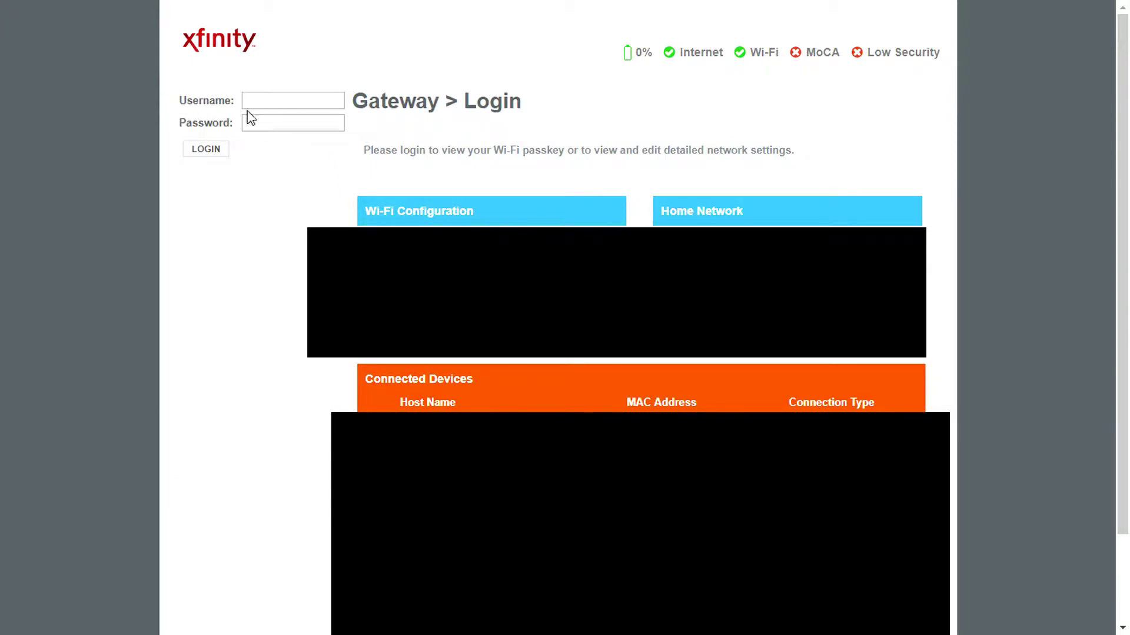
- Sign in with the gateway username and password, skip the default-password change, and go to port forwarding
{"action": "left_click", "coordinate": [283, 101]}
{"action": "type", "text": "admin"}
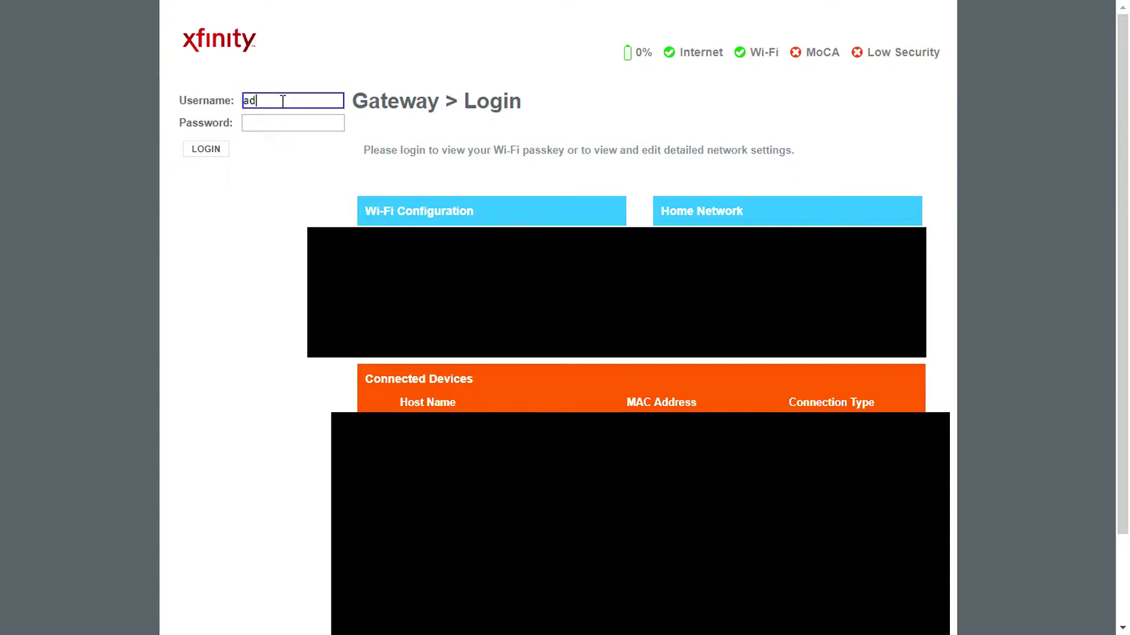
{"action": "left_click", "coordinate": [276, 124]}
{"action": "type", "text": "password"}
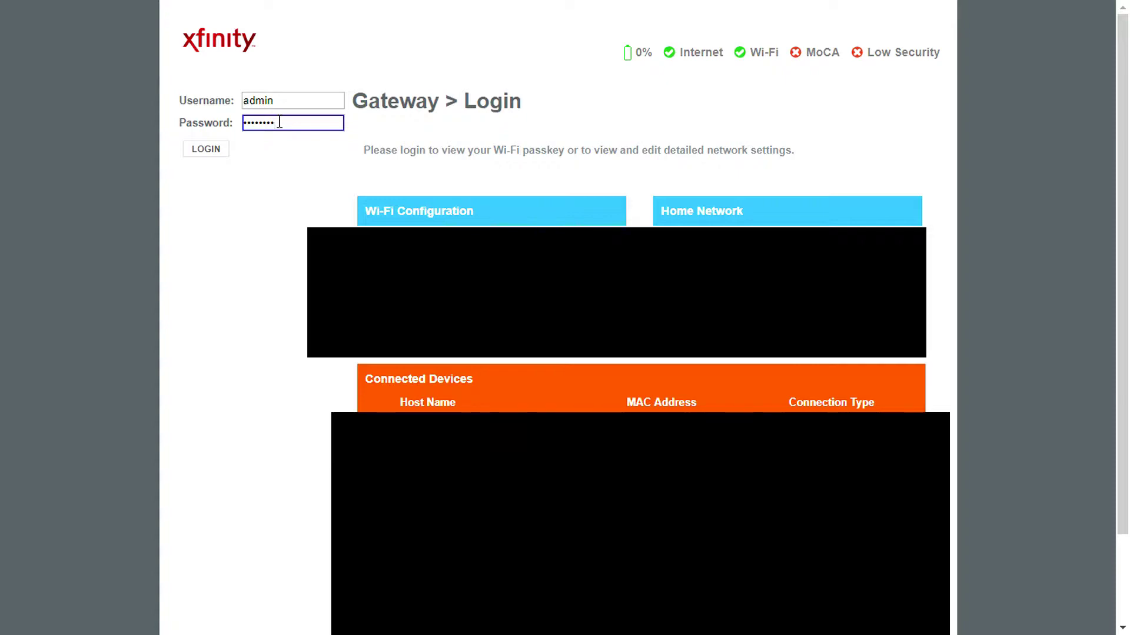
{"action": "left_click", "coordinate": [207, 151]}
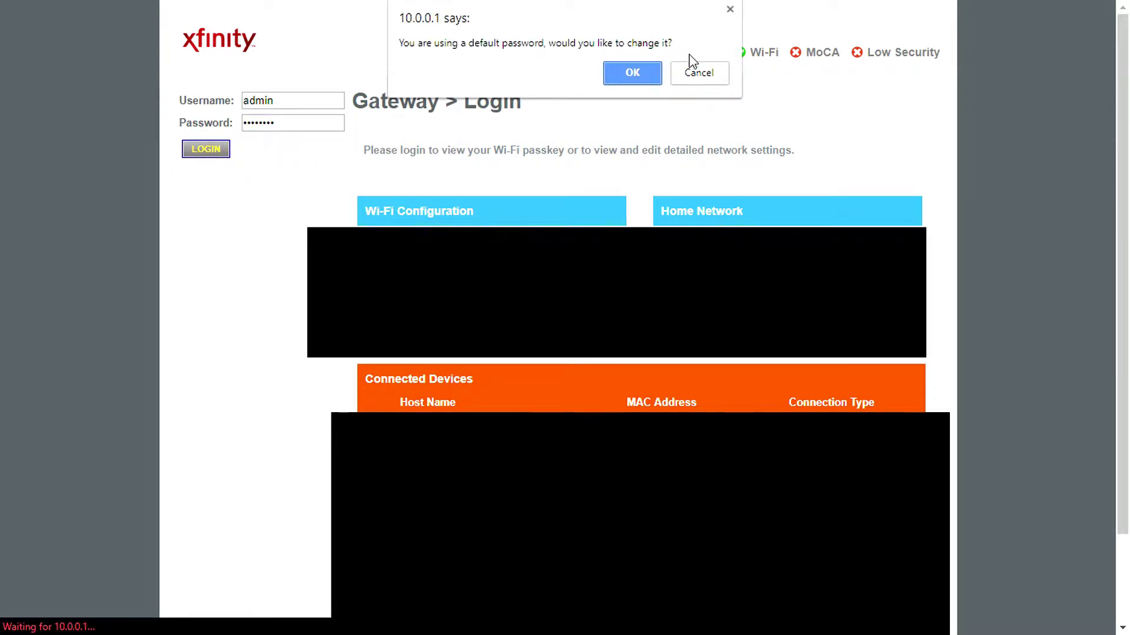
{"action": "left_click", "coordinate": [703, 73]}
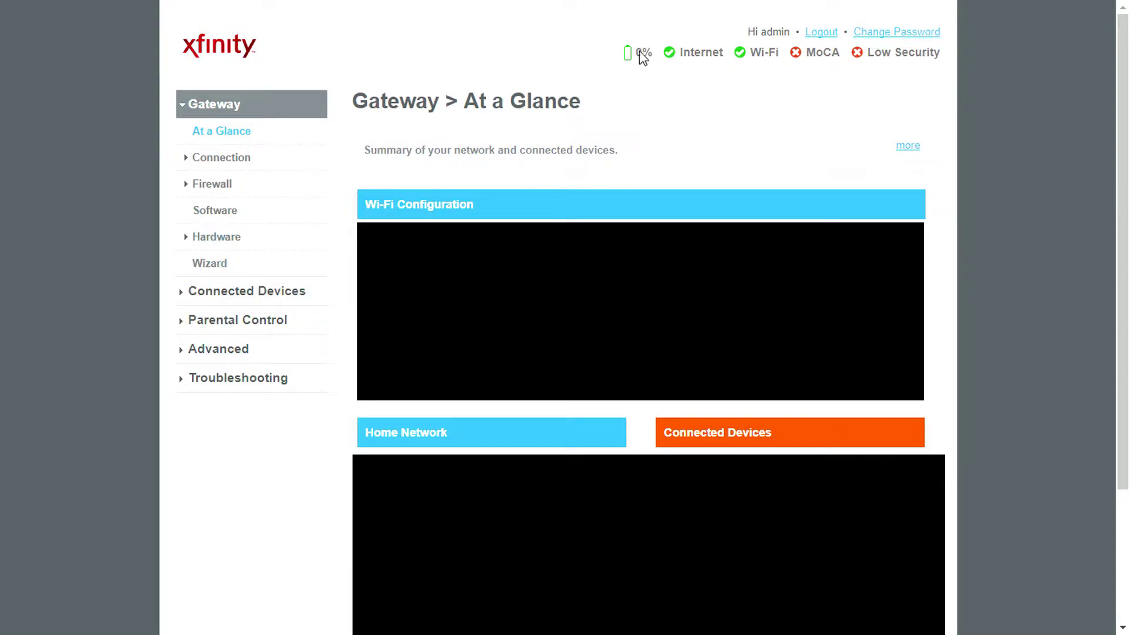
{"action": "left_click", "coordinate": [213, 353]}
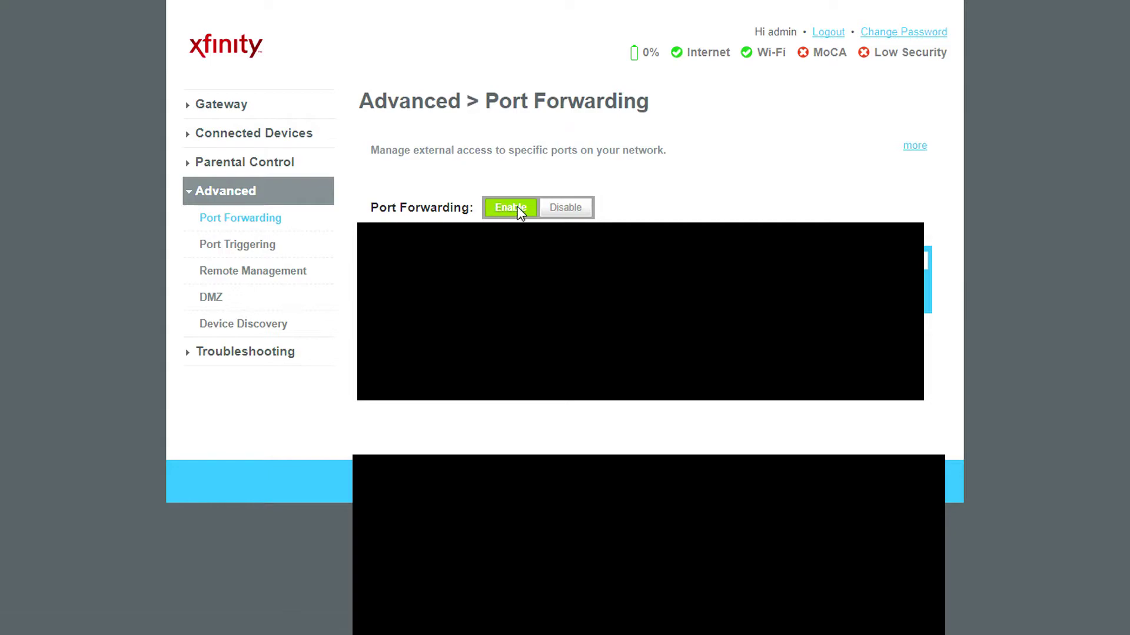
- Set Port Forwarding to Enable and start a new service with + ADD SERVICE
{"action": "left_click", "coordinate": [510, 207]}
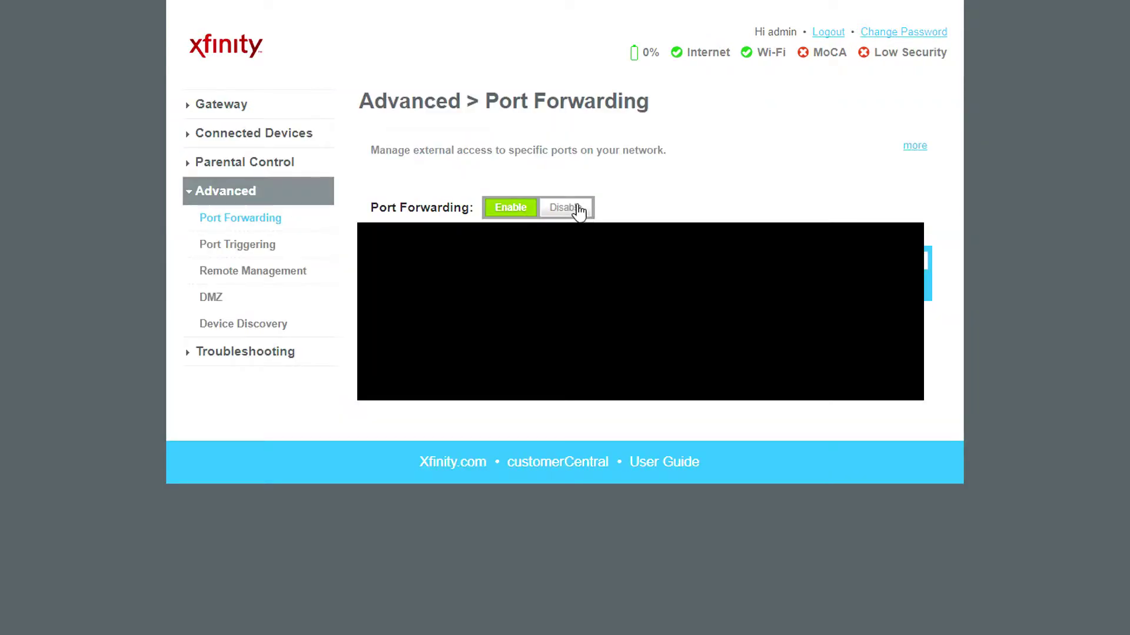
{"action": "left_click", "coordinate": [568, 208]}
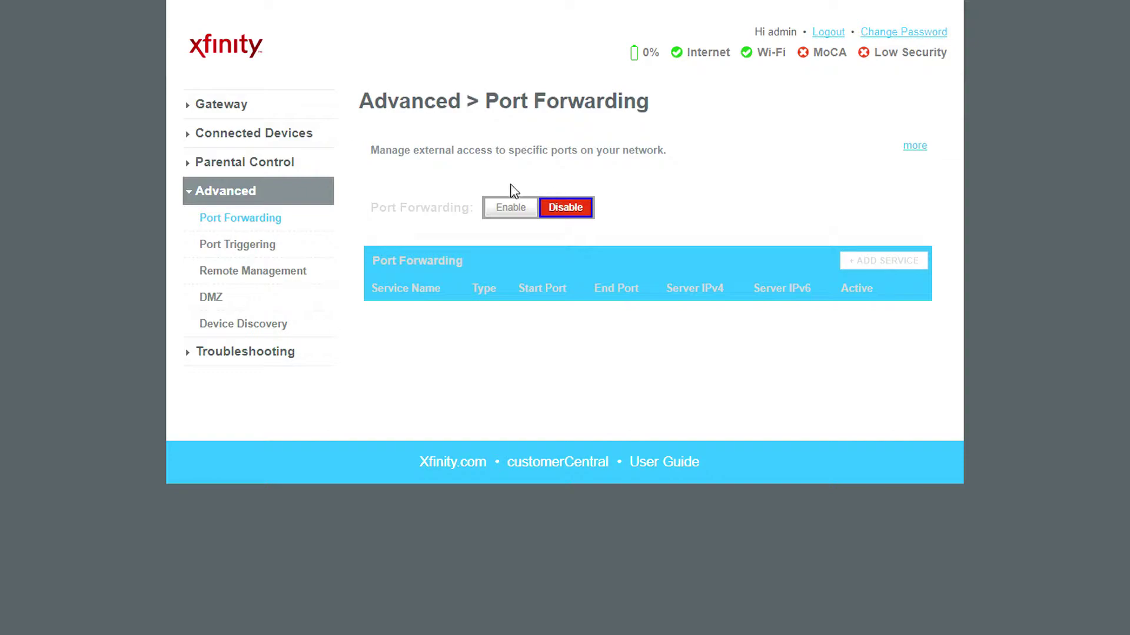
{"action": "left_click", "coordinate": [512, 210]}
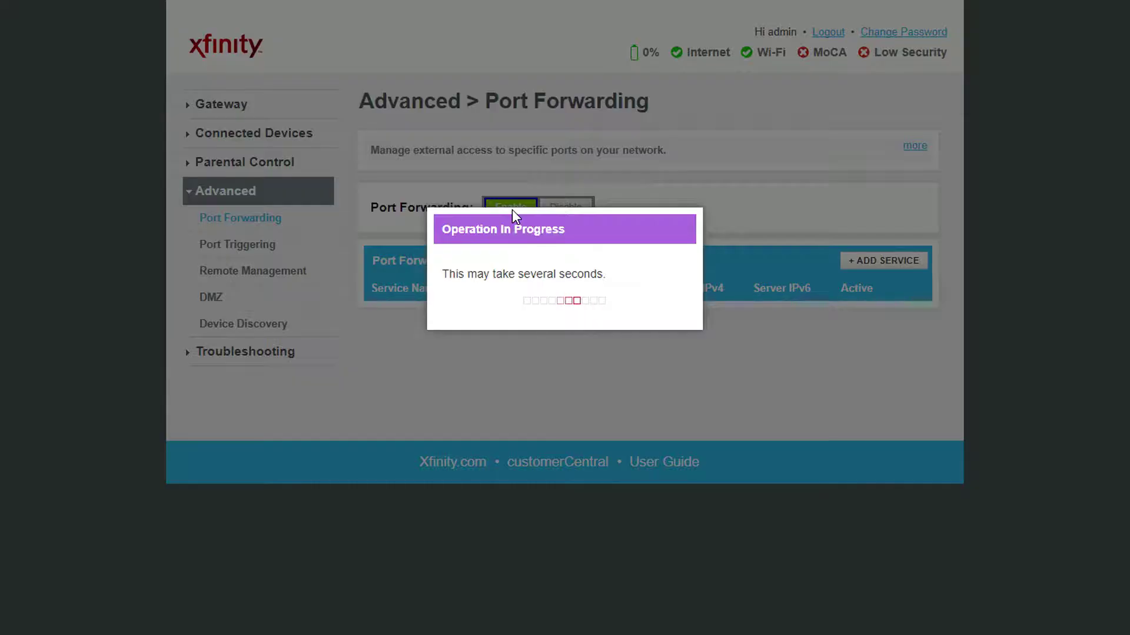
{"action": "left_click", "coordinate": [885, 263]}
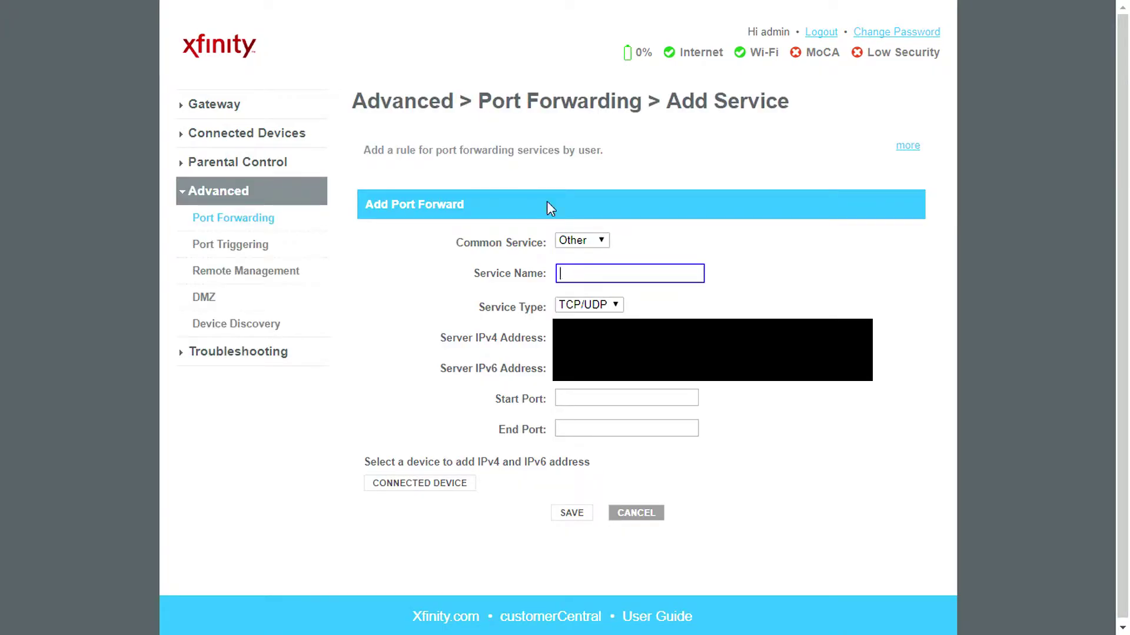
- Name the Other/TCP-UDP service 'Unturned', then switch back to the ipconfig output
{"action": "left_click_drag", "start_coordinate": [456, 245], "coordinate": [565, 252]}
{"action": "left_click", "coordinate": [564, 246]}
{"action": "left_click", "coordinate": [541, 263]}
{"action": "left_click", "coordinate": [578, 273]}
{"action": "type", "text": "Unturned"}
{"action": "left_click_drag", "start_coordinate": [474, 310], "coordinate": [555, 311]}
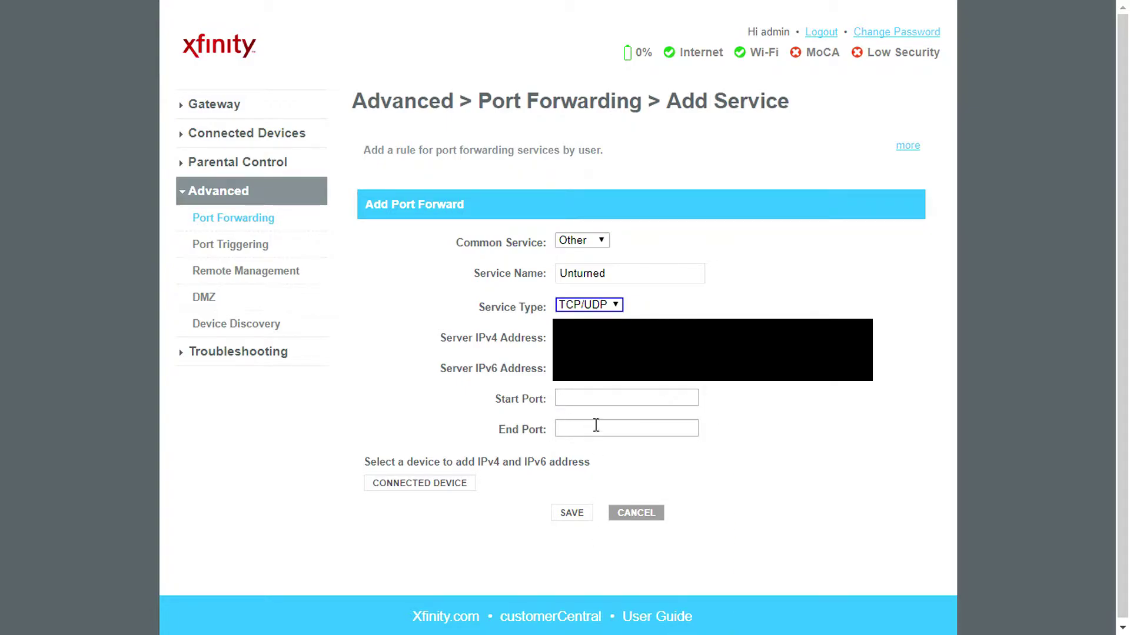
{"action": "key", "text": "alt+Tab"}
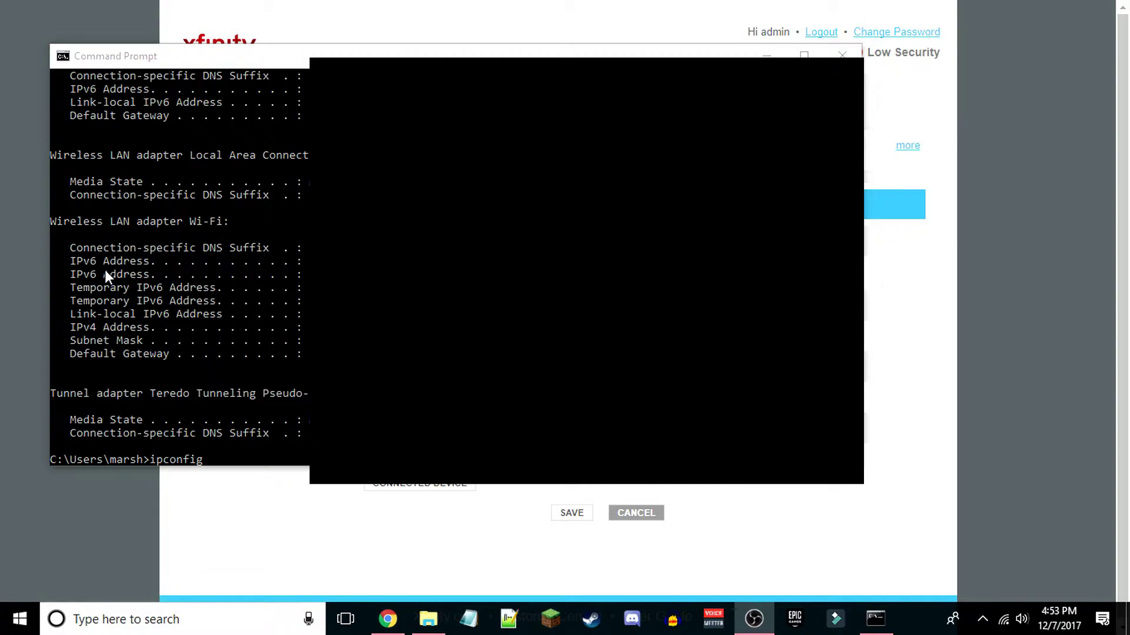
- Enter start port 27015 and end port 27018 for the Unturned rule and save it
{"action": "left_click", "coordinate": [786, 458]}
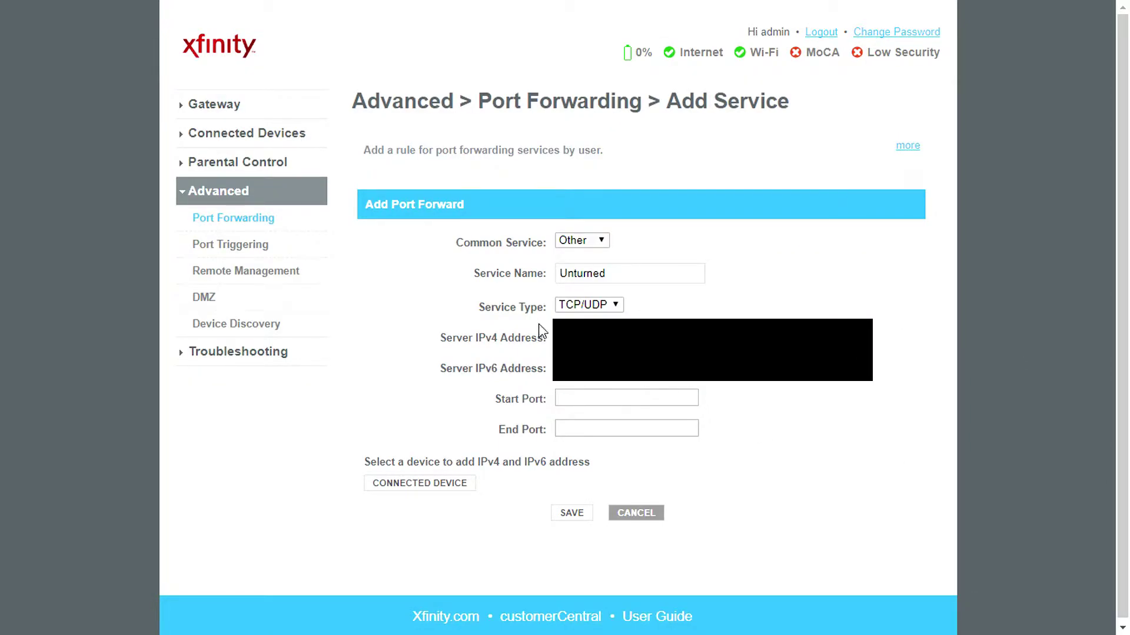
{"action": "left_click_drag", "start_coordinate": [421, 373], "coordinate": [548, 376]}
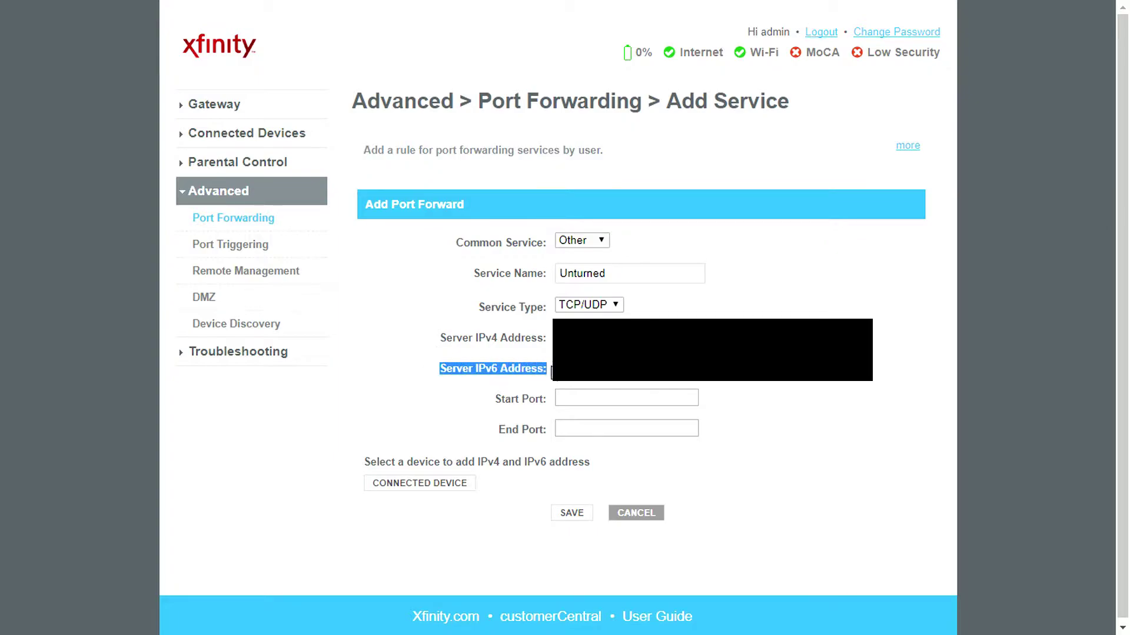
{"action": "left_click", "coordinate": [736, 393]}
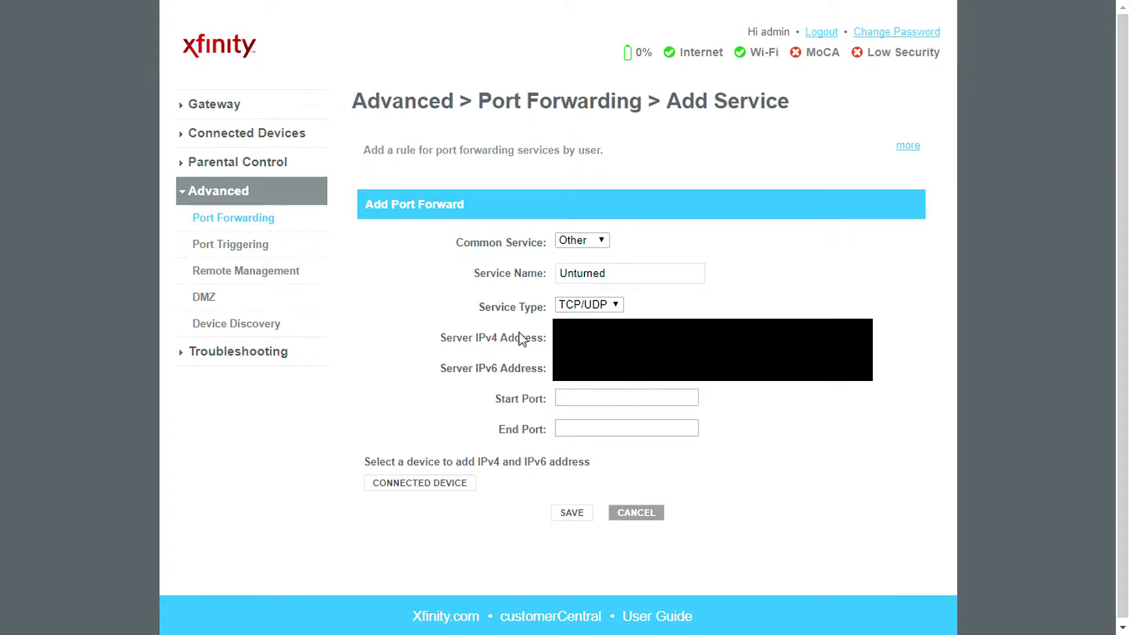
{"action": "left_click", "coordinate": [594, 399]}
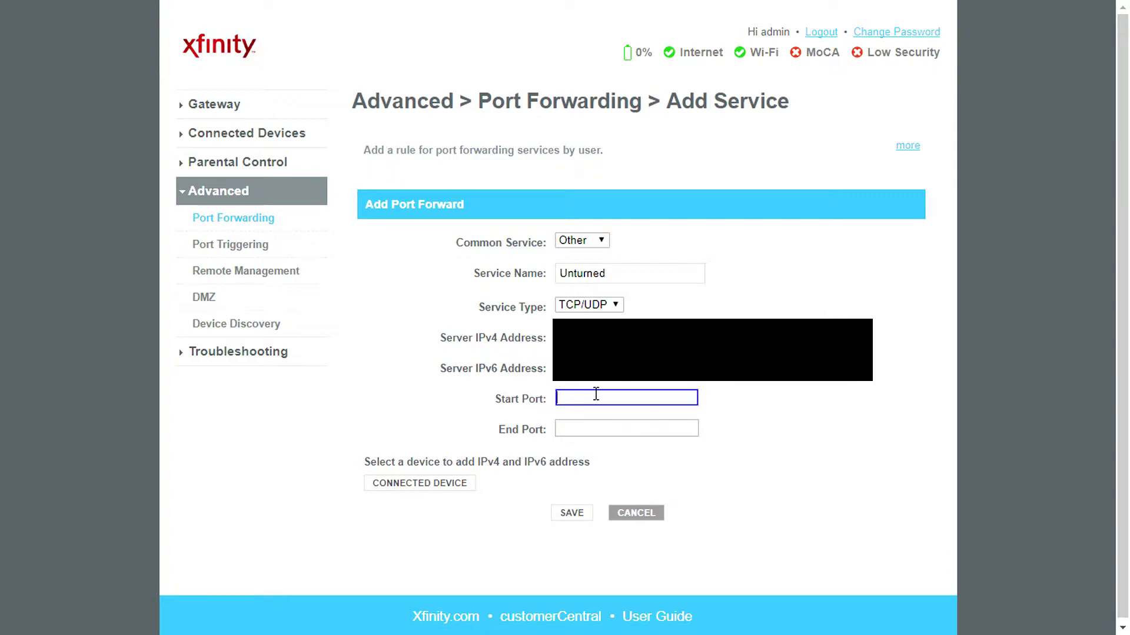
{"action": "type", "text": "27015"}
{"action": "left_click", "coordinate": [592, 411]}
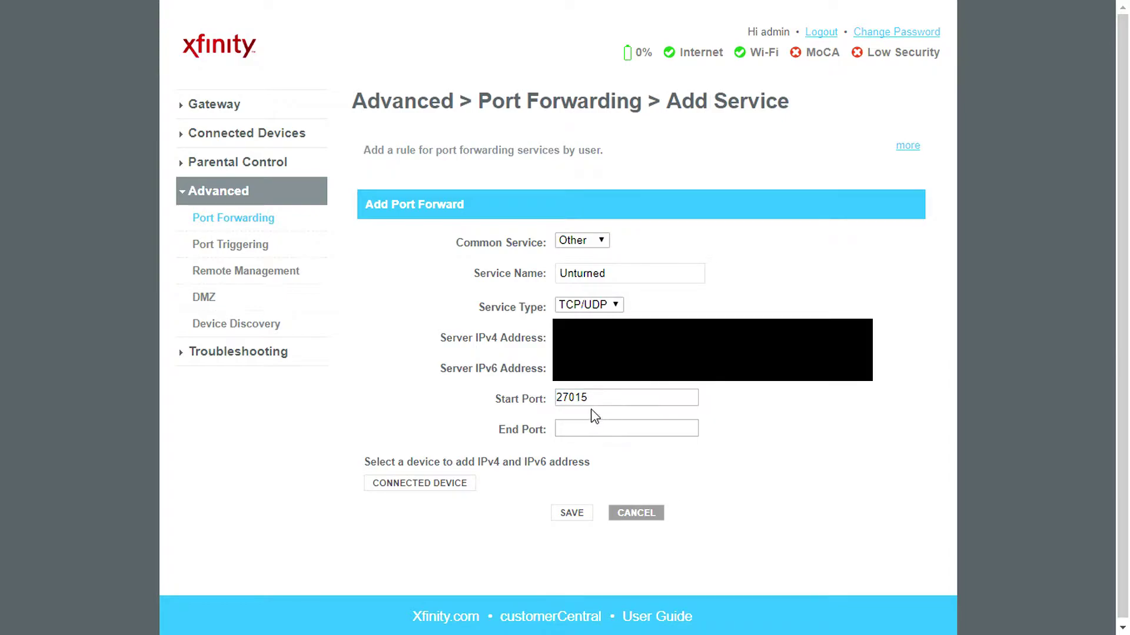
{"action": "double_click", "coordinate": [571, 401]}
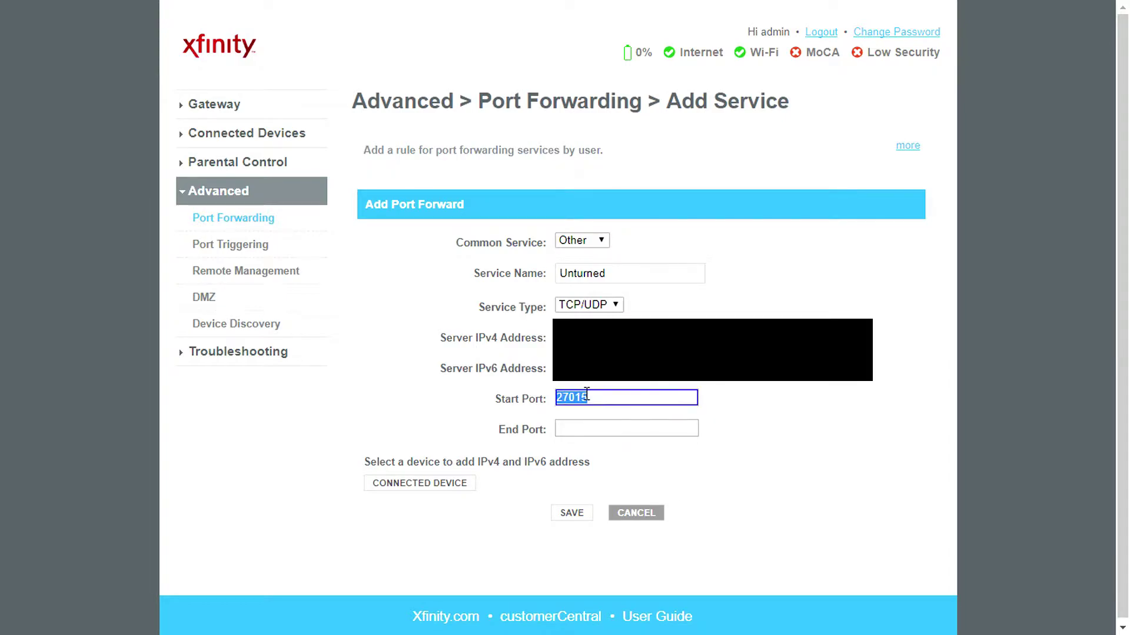
{"action": "key", "text": "Right"}
{"action": "left_click", "coordinate": [586, 429]}
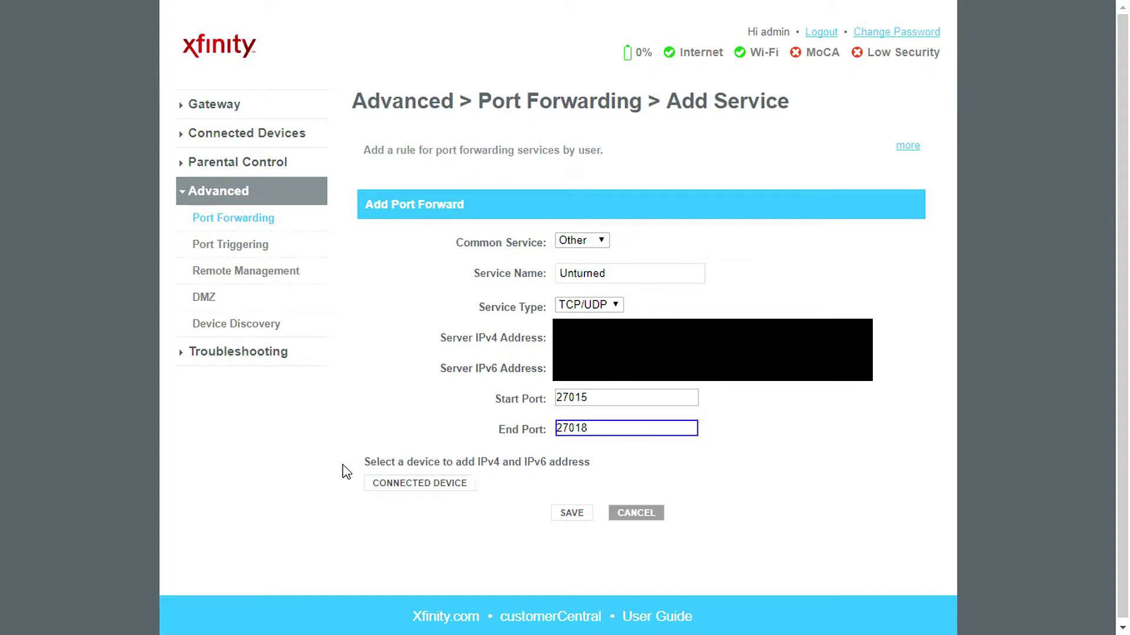
{"action": "left_click", "coordinate": [571, 512]}
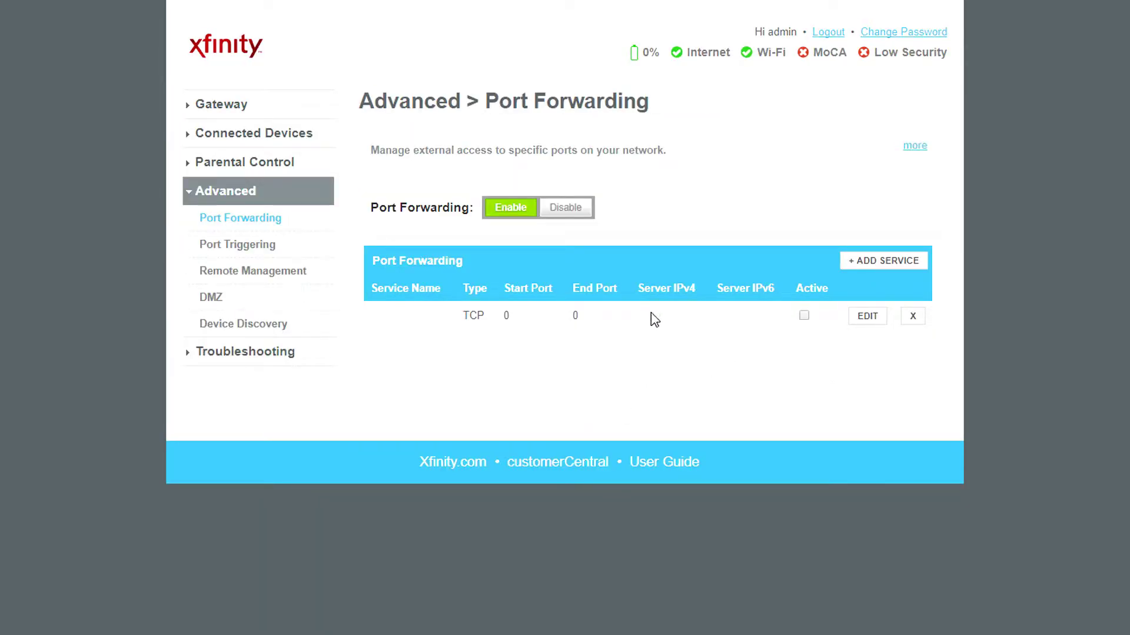
- Edit the blank rule to Unturned, TCP/UDP, ports 27015–27018, and save it
{"action": "left_click", "coordinate": [867, 316]}
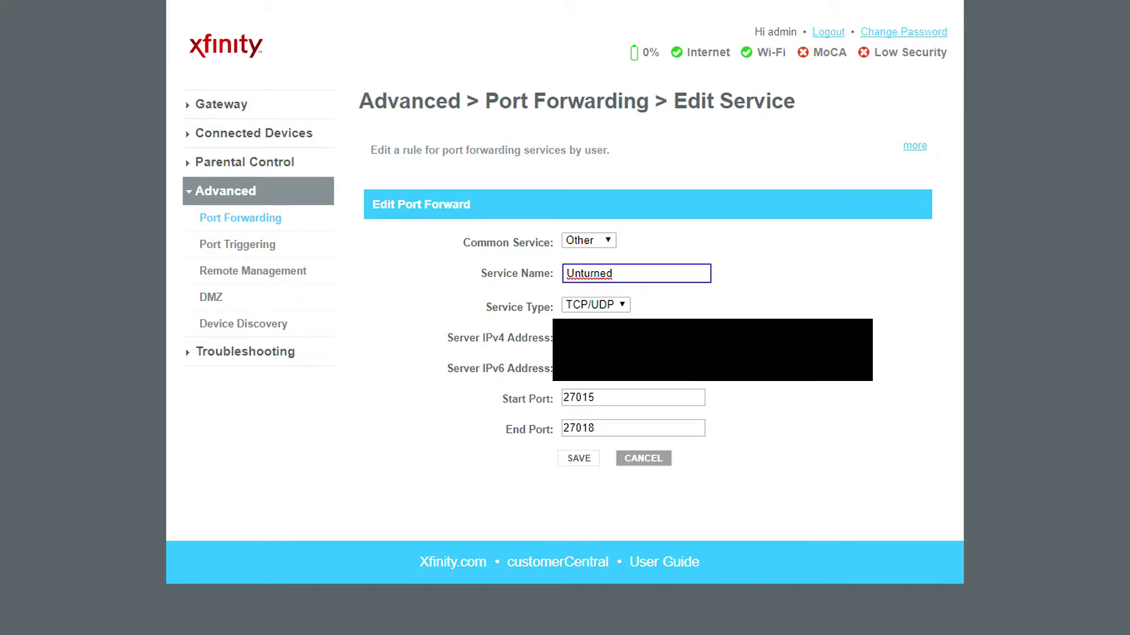
{"action": "key", "text": "Return"}
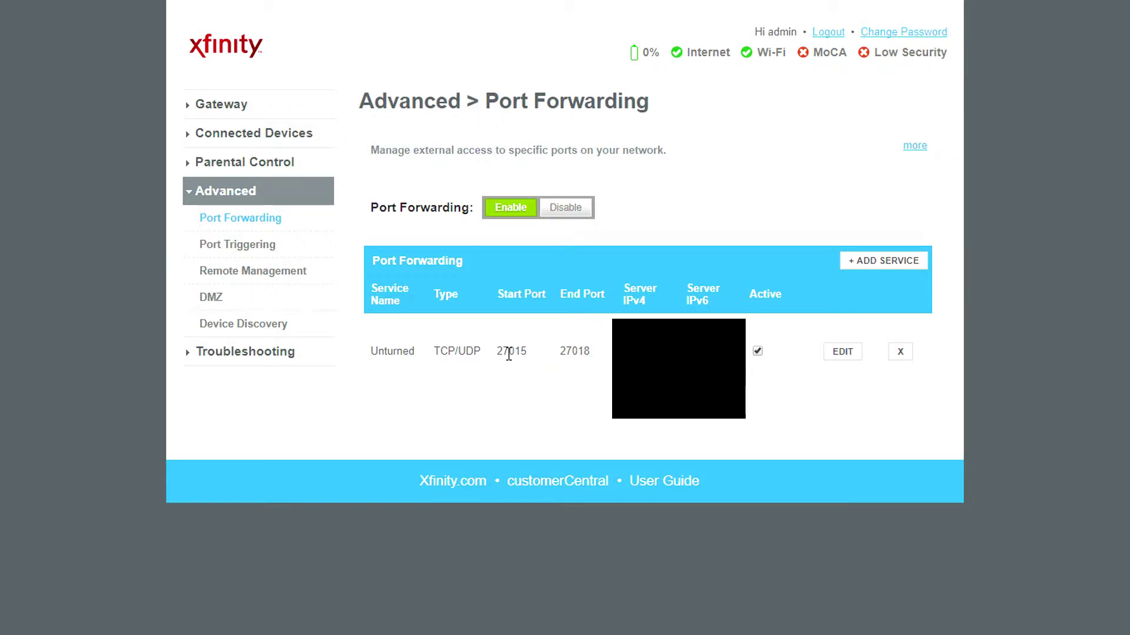
{"action": "left_click_drag", "start_coordinate": [496, 351], "coordinate": [600, 356]}
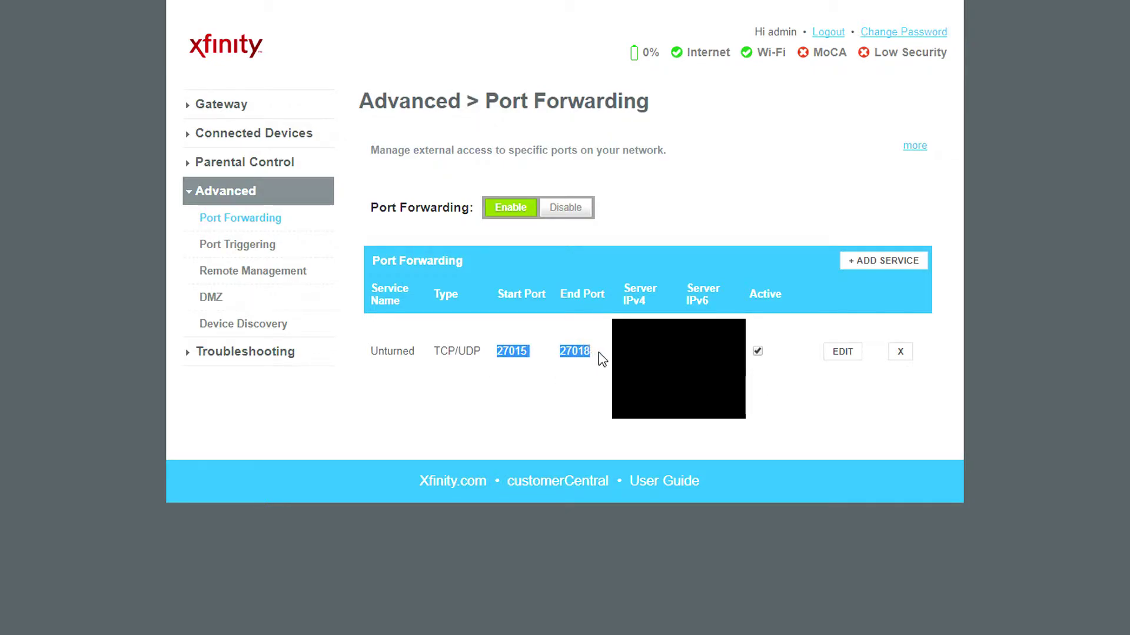
{"action": "left_click", "coordinate": [600, 355]}
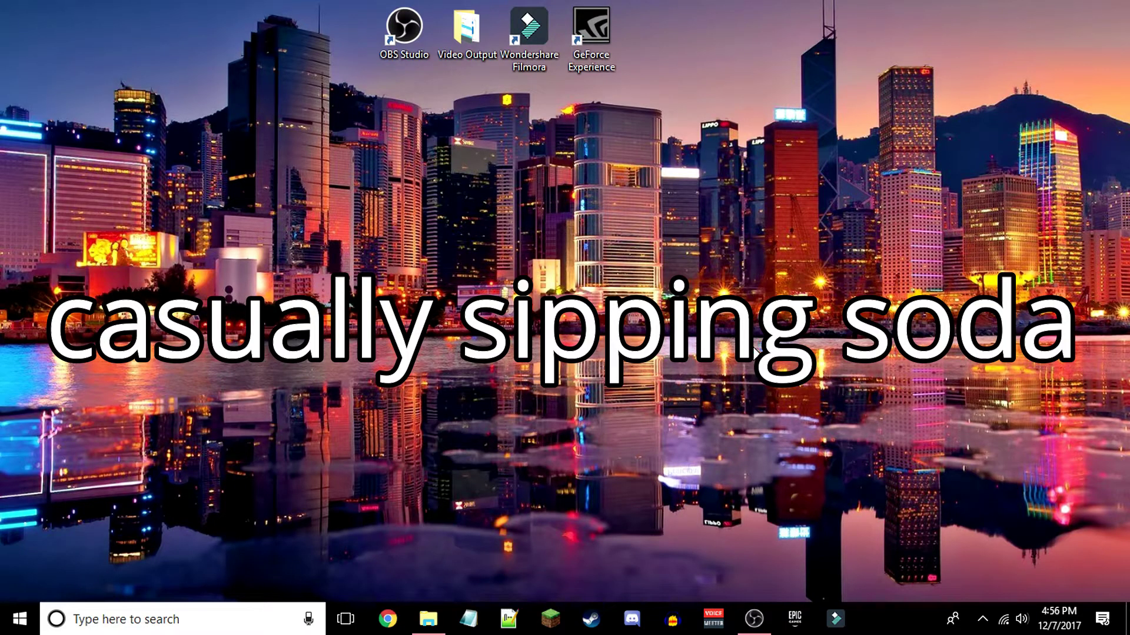
- Open Control Panel, find Windows Defender Firewall with a 'fire' search, and open Advanced settings
{"action": "left_click", "coordinate": [174, 620]}
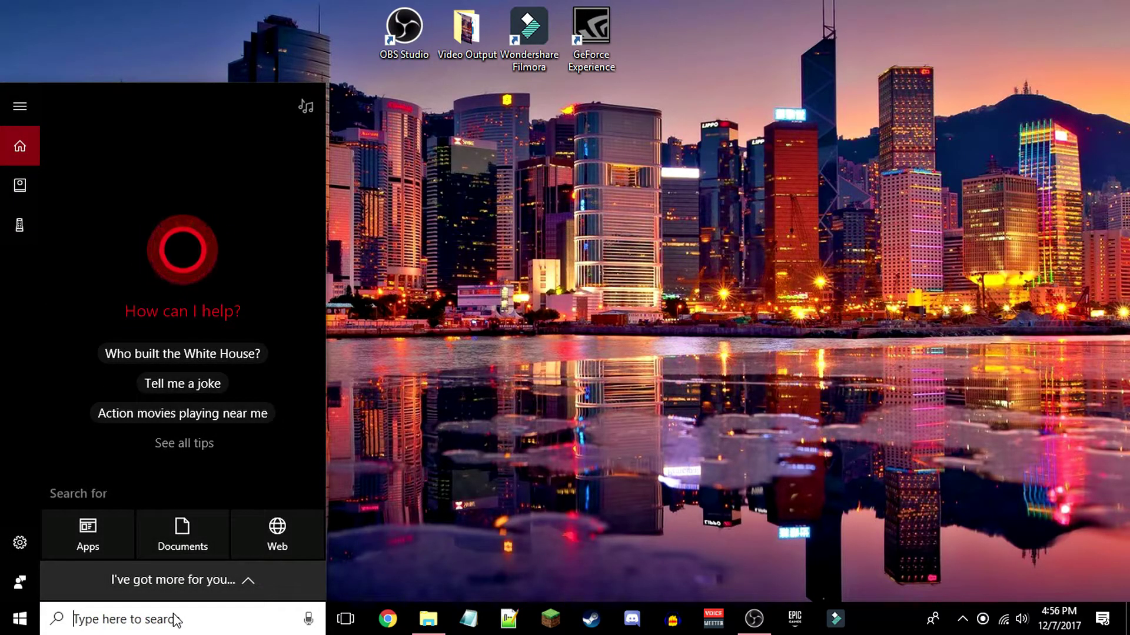
{"action": "type", "text": "cont"}
{"action": "key", "text": "Return"}
{"action": "left_click", "coordinate": [880, 114]}
{"action": "type", "text": "fire"}
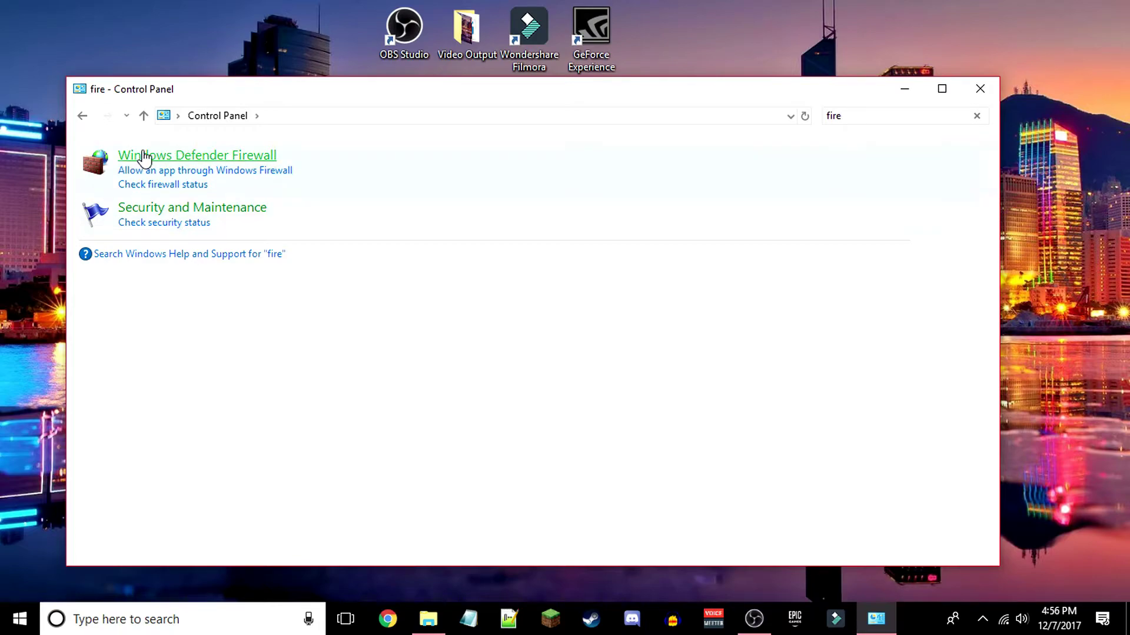
{"action": "left_click", "coordinate": [176, 157]}
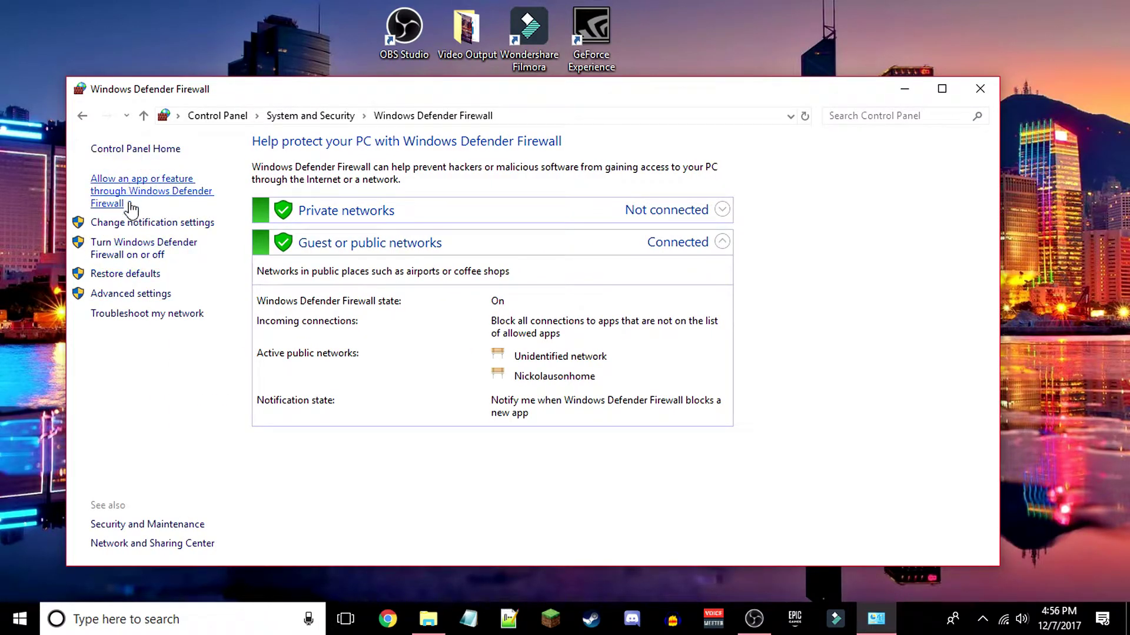
{"action": "left_click", "coordinate": [121, 297]}
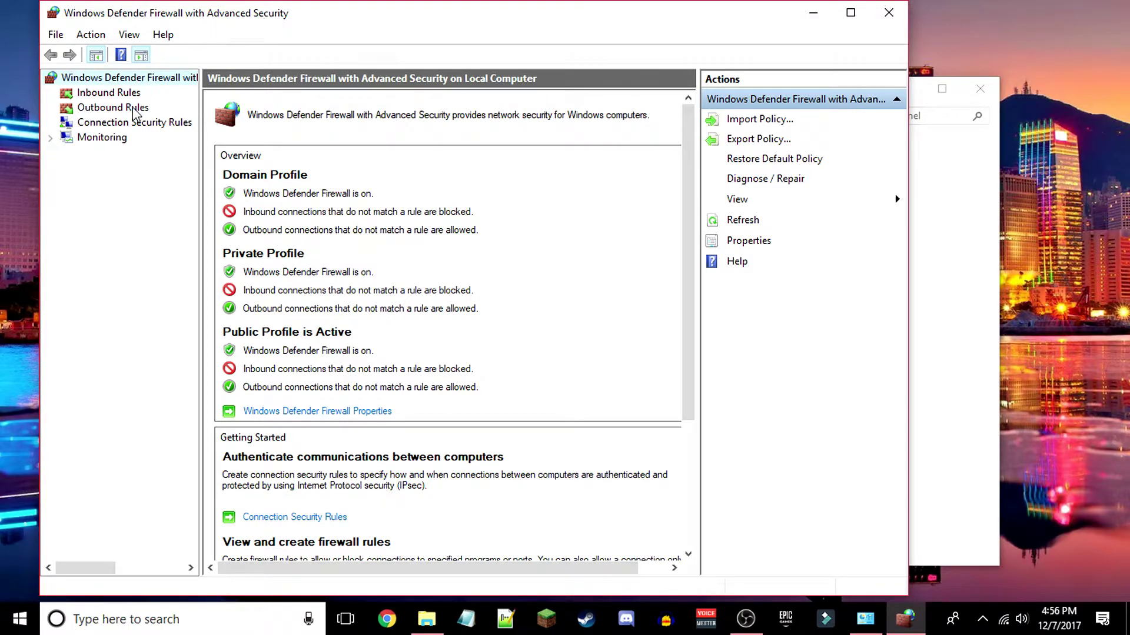
- Sort the Inbound Rules by name ascending and scroll down to the Unturned rules
{"action": "left_click", "coordinate": [109, 94]}
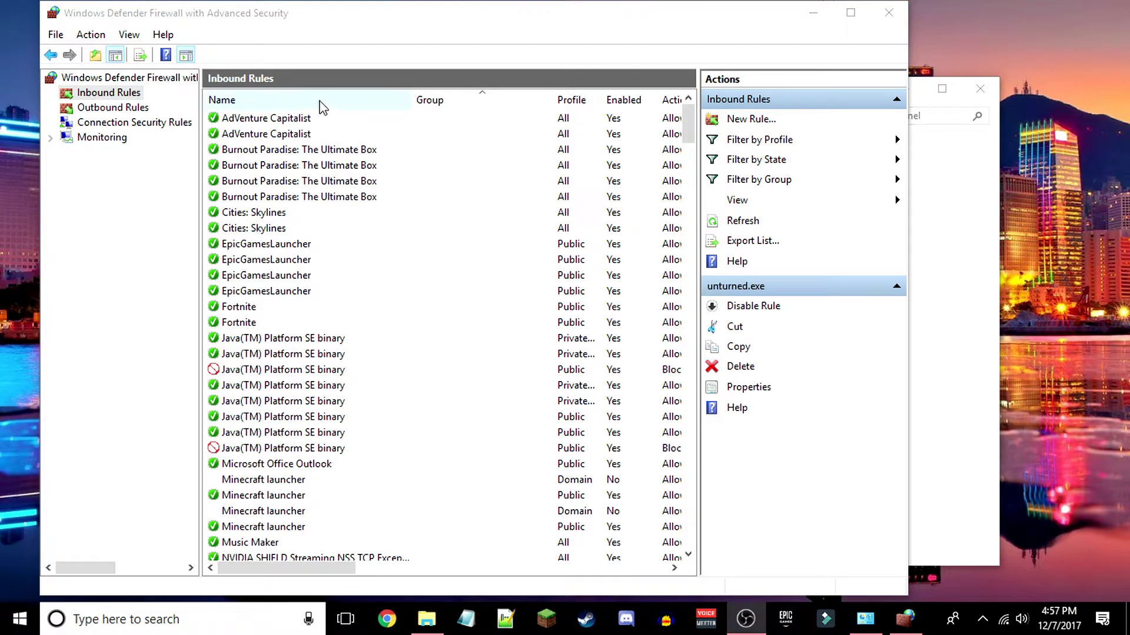
{"action": "left_click", "coordinate": [252, 101]}
{"action": "left_click", "coordinate": [251, 100]}
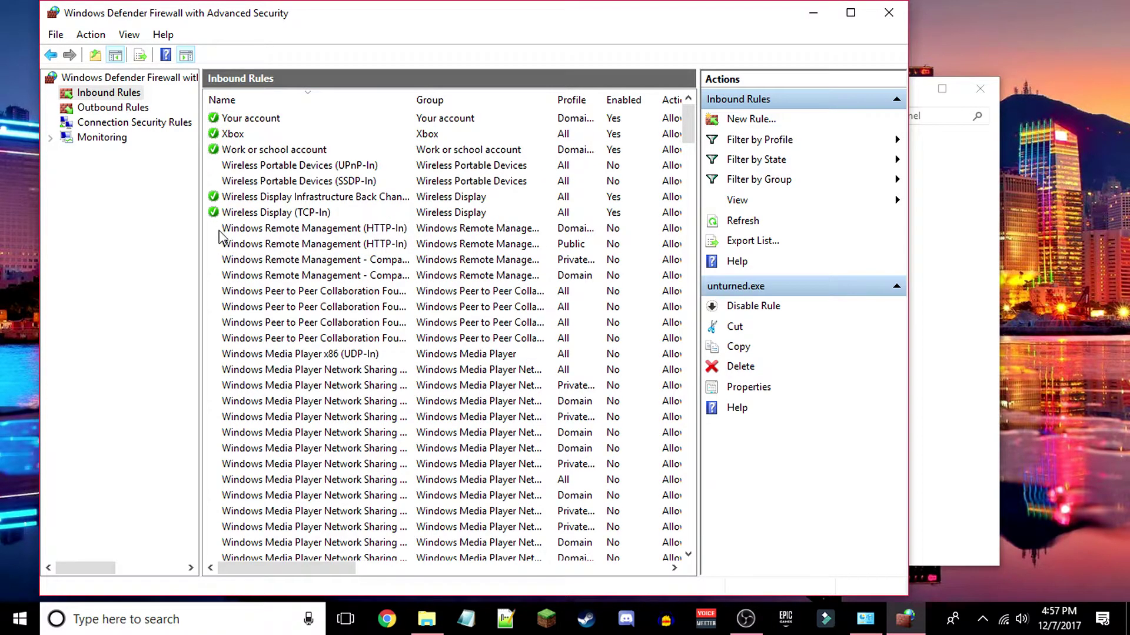
{"action": "scroll", "coordinate": [224, 230], "scroll_direction": "down", "scroll_amount": 4}
{"action": "scroll", "coordinate": [222, 234], "scroll_direction": "up", "scroll_amount": 4}
{"action": "left_click", "coordinate": [280, 101]}
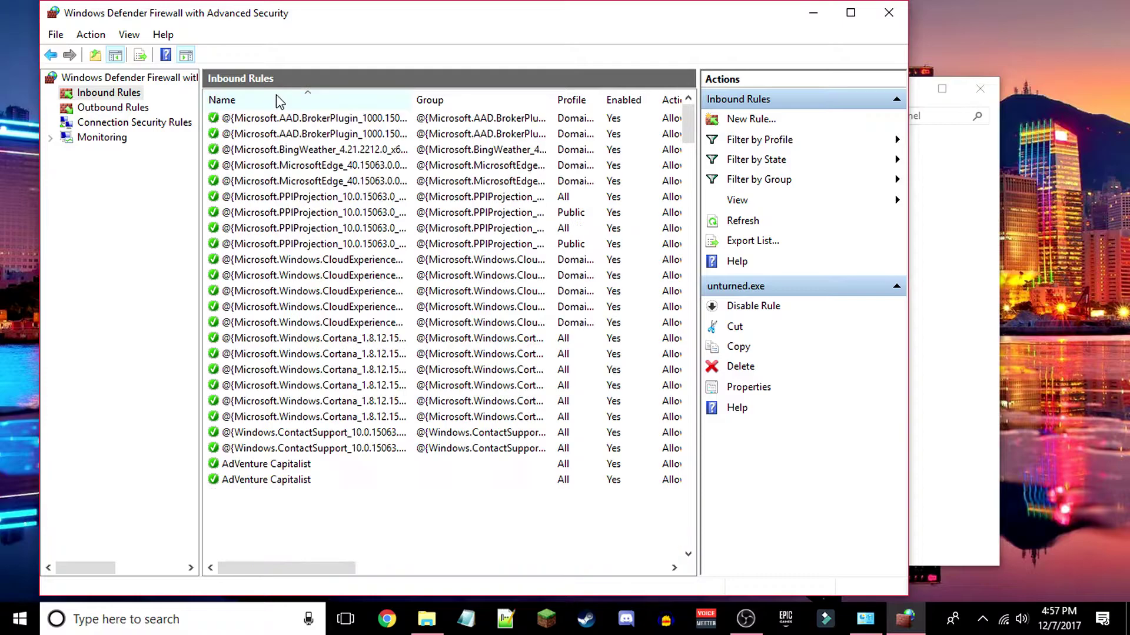
{"action": "scroll", "coordinate": [259, 246], "scroll_direction": "down", "scroll_amount": 20}
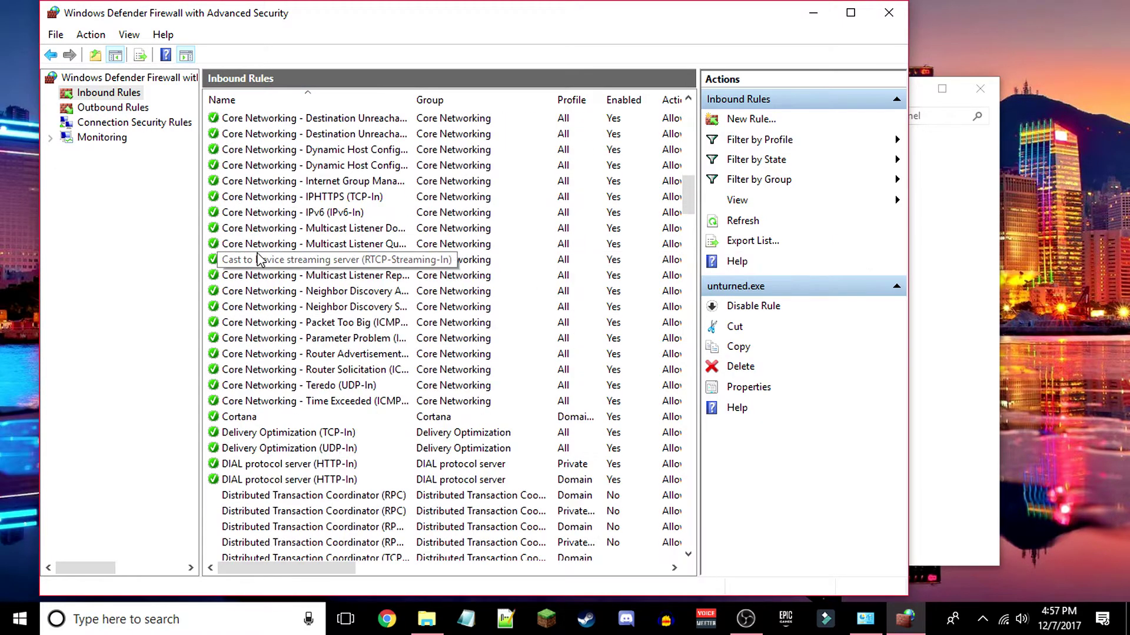
{"action": "scroll", "coordinate": [259, 263], "scroll_direction": "down", "scroll_amount": 20}
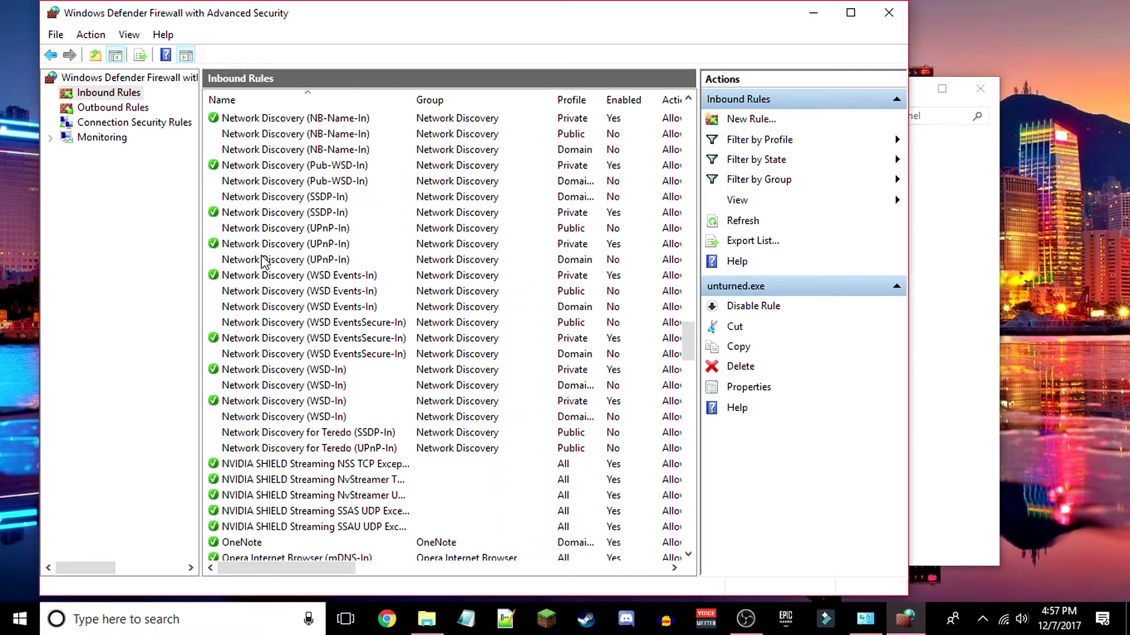
{"action": "scroll", "coordinate": [262, 263], "scroll_direction": "down", "scroll_amount": 20}
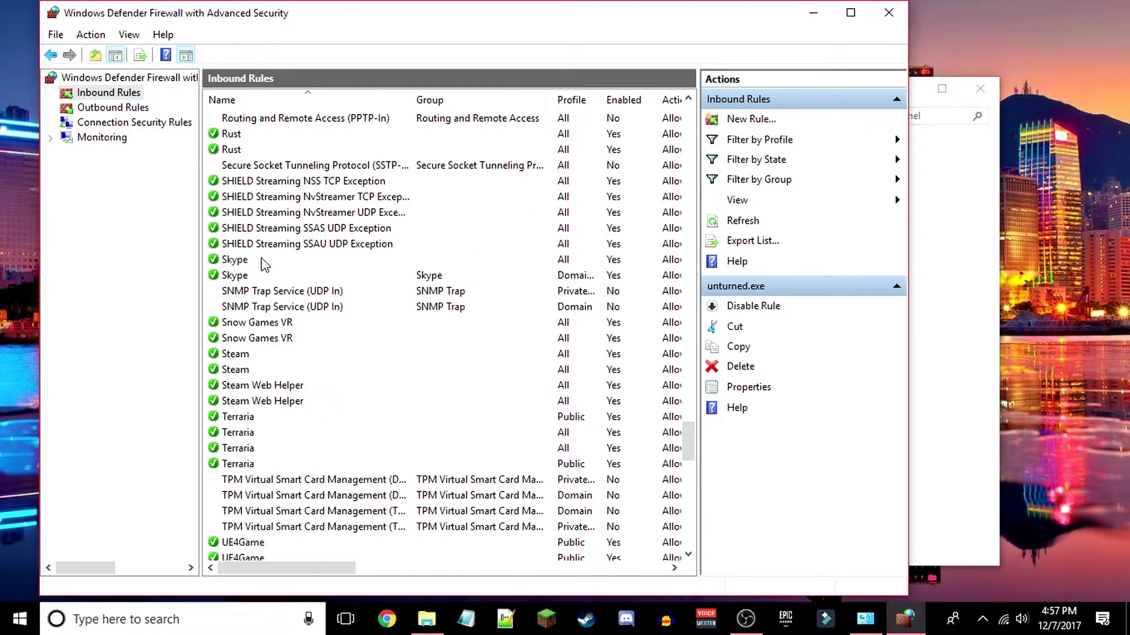
- Maximize the firewall window and select both Unturned rules to check their Protocol column
{"action": "left_click", "coordinate": [249, 291]}
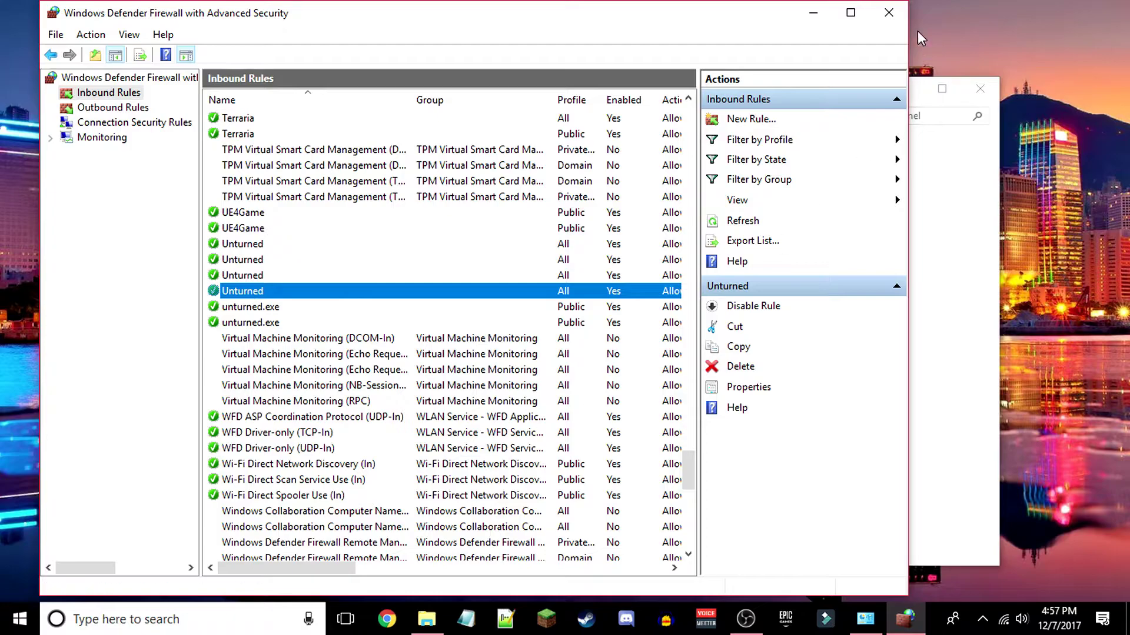
{"action": "left_click", "coordinate": [850, 12]}
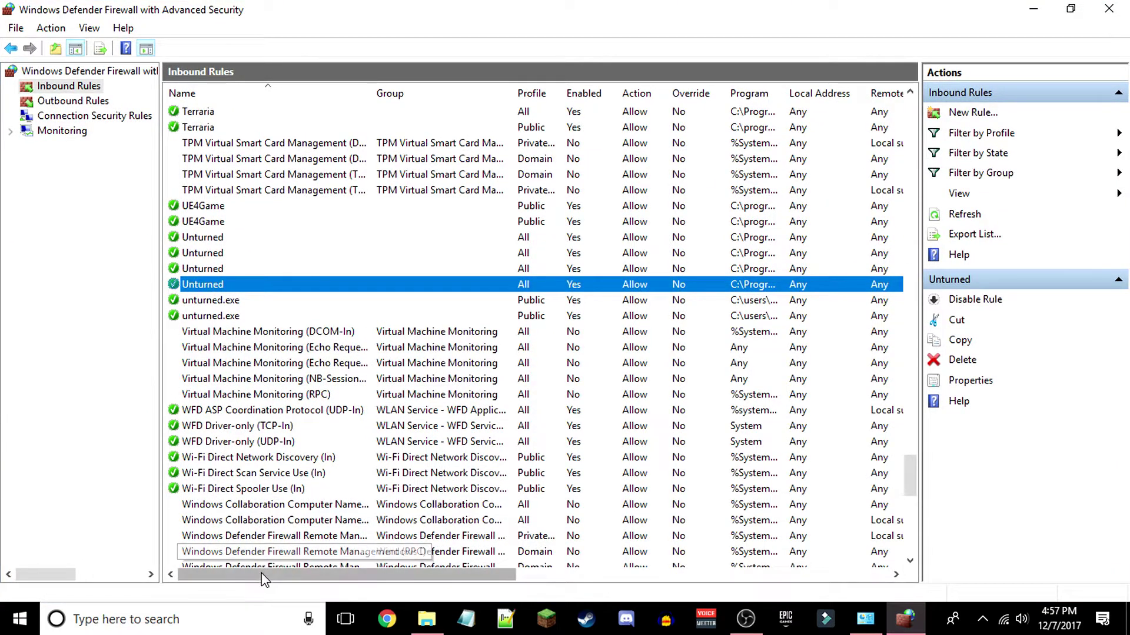
{"action": "left_click_drag", "start_coordinate": [268, 582], "coordinate": [418, 583]}
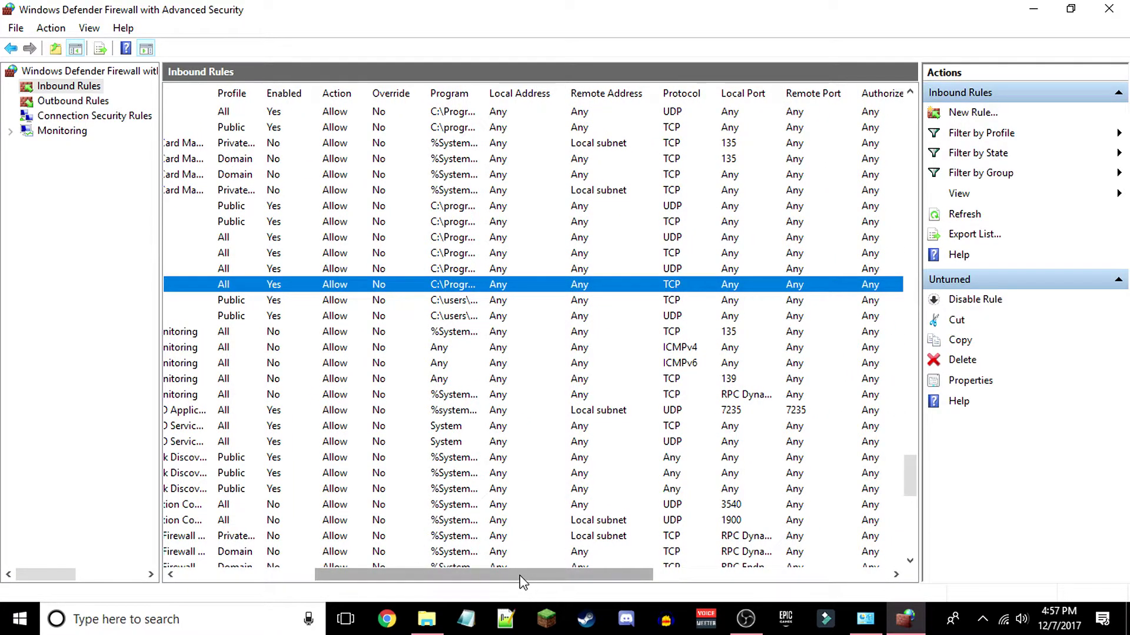
{"action": "left_click_drag", "start_coordinate": [522, 583], "coordinate": [513, 583]}
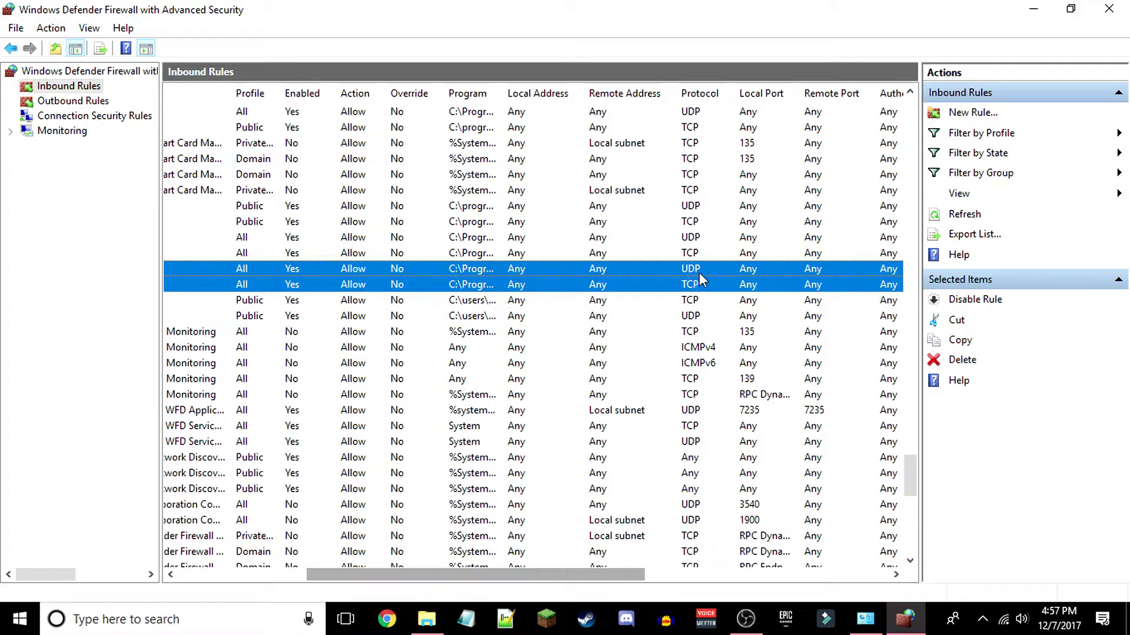
{"action": "left_click_drag", "start_coordinate": [559, 574], "coordinate": [379, 588]}
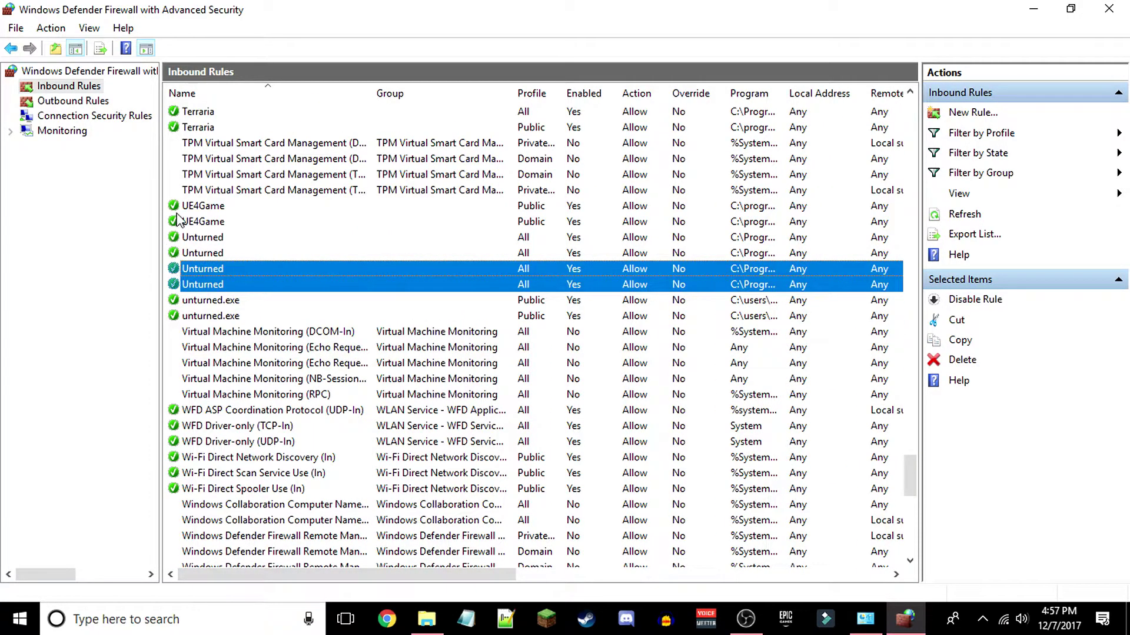
{"action": "left_click", "coordinate": [176, 285]}
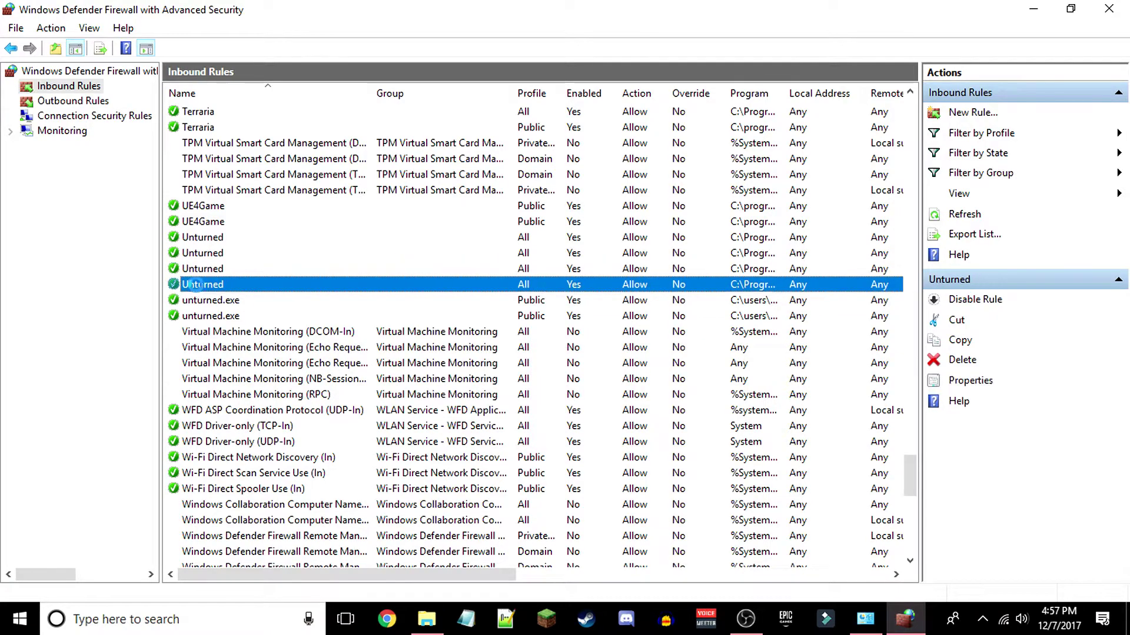
{"action": "left_click", "coordinate": [207, 270], "text": "ctrl"}
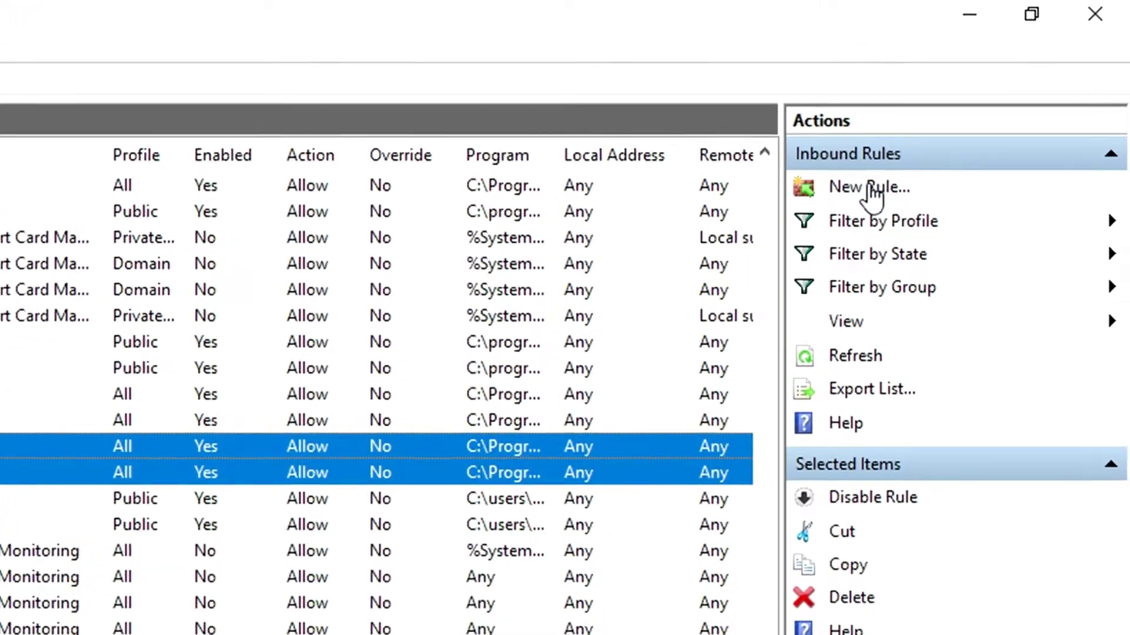
- Start a port-based inbound rule for TCP ports 27015, 27016, 27017, 27018
{"action": "left_click", "coordinate": [870, 187]}
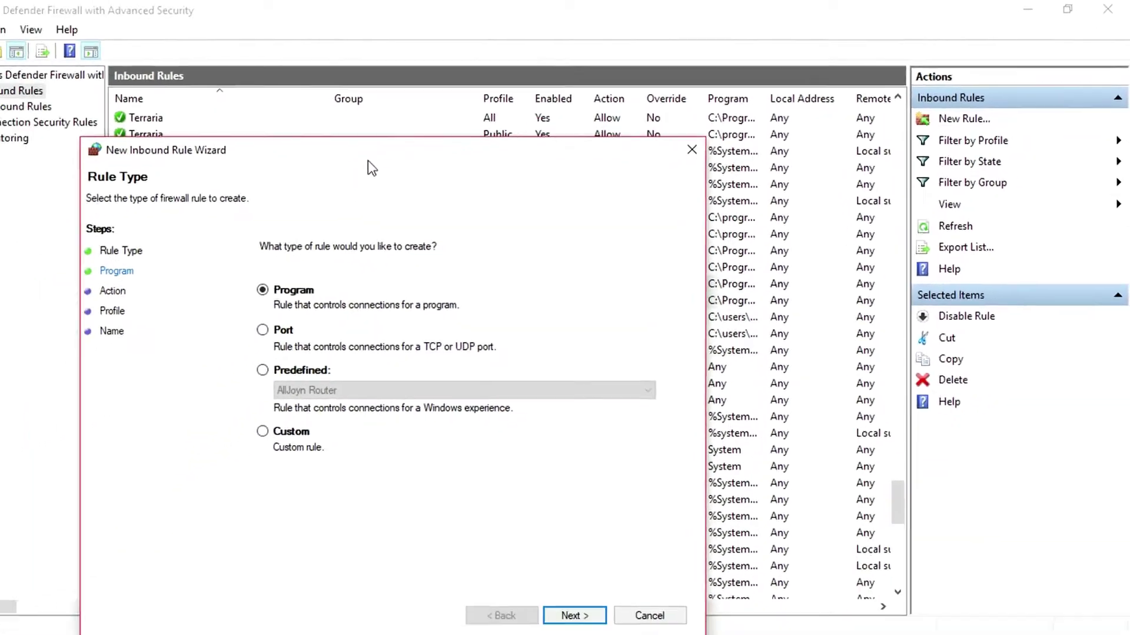
{"action": "left_click_drag", "start_coordinate": [368, 161], "coordinate": [468, 65]}
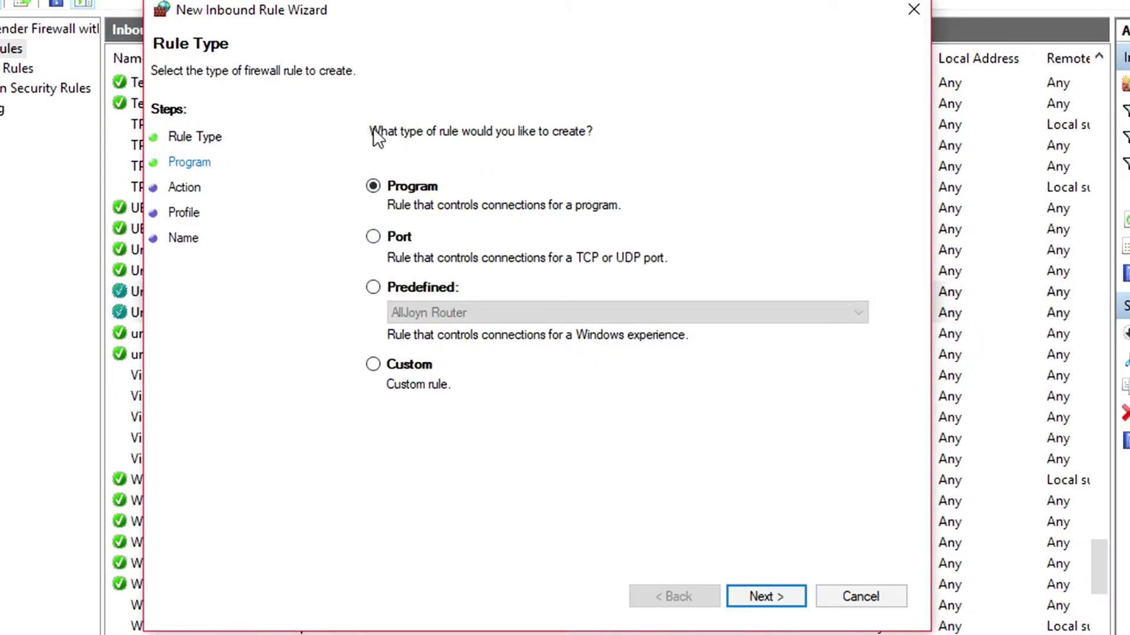
{"action": "left_click", "coordinate": [386, 238]}
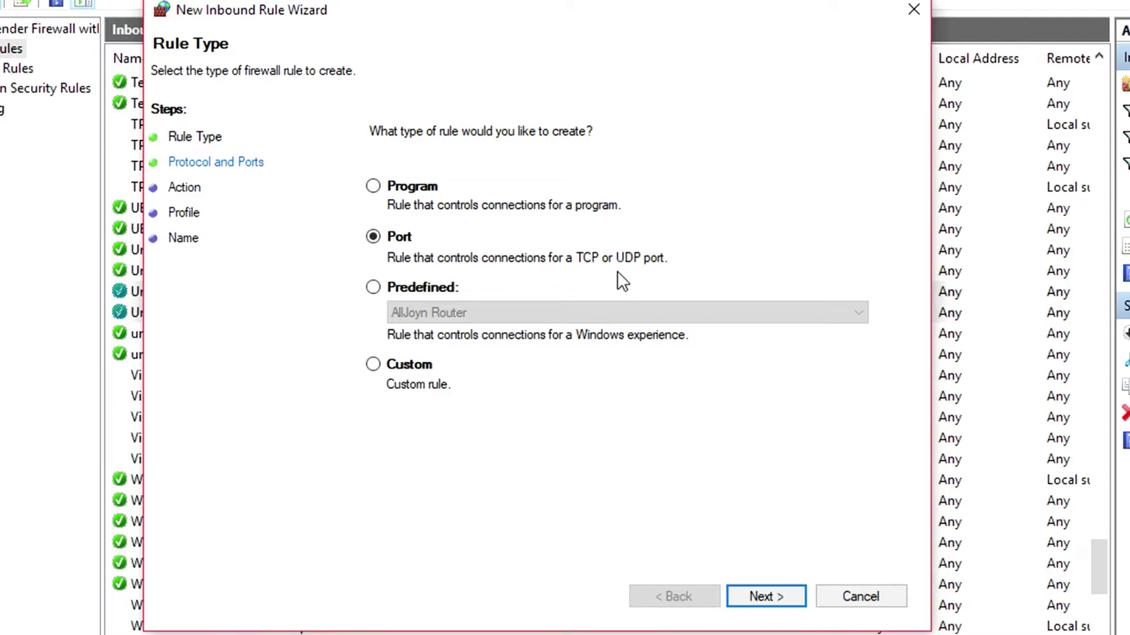
{"action": "left_click", "coordinate": [765, 597]}
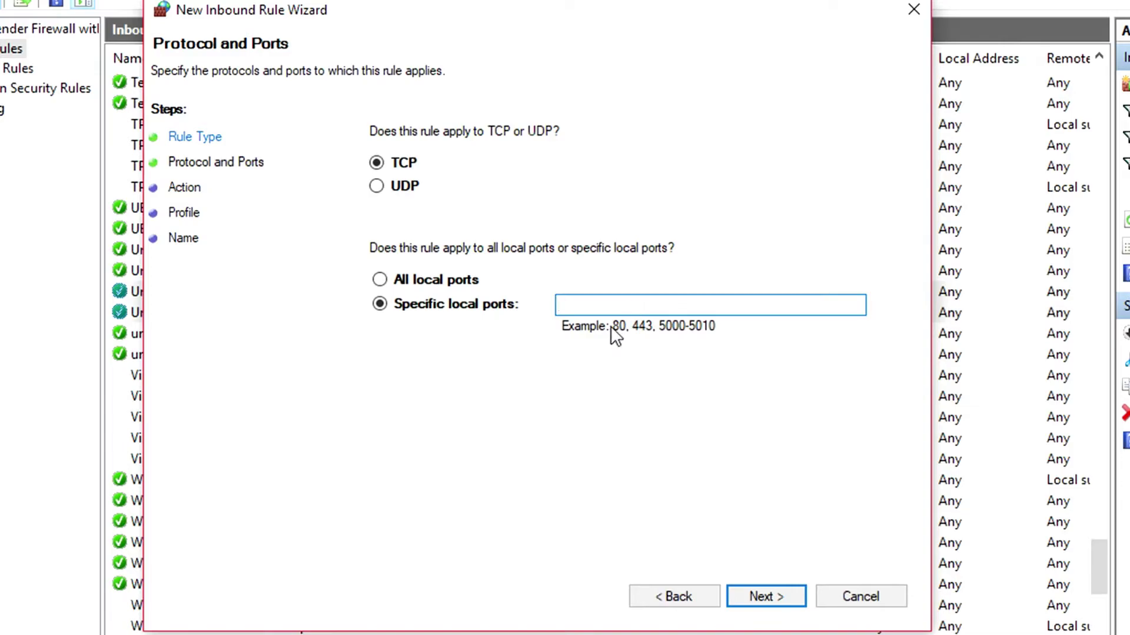
{"action": "type", "text": "27015, 27016,"}
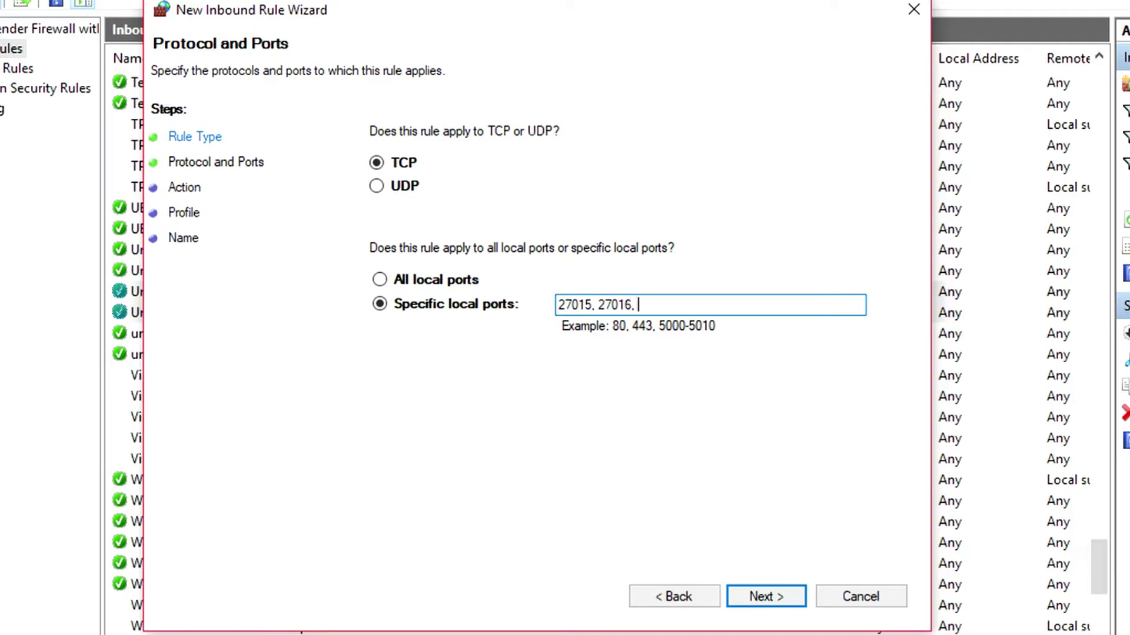
{"action": "type", "text": " 27017, 27018"}
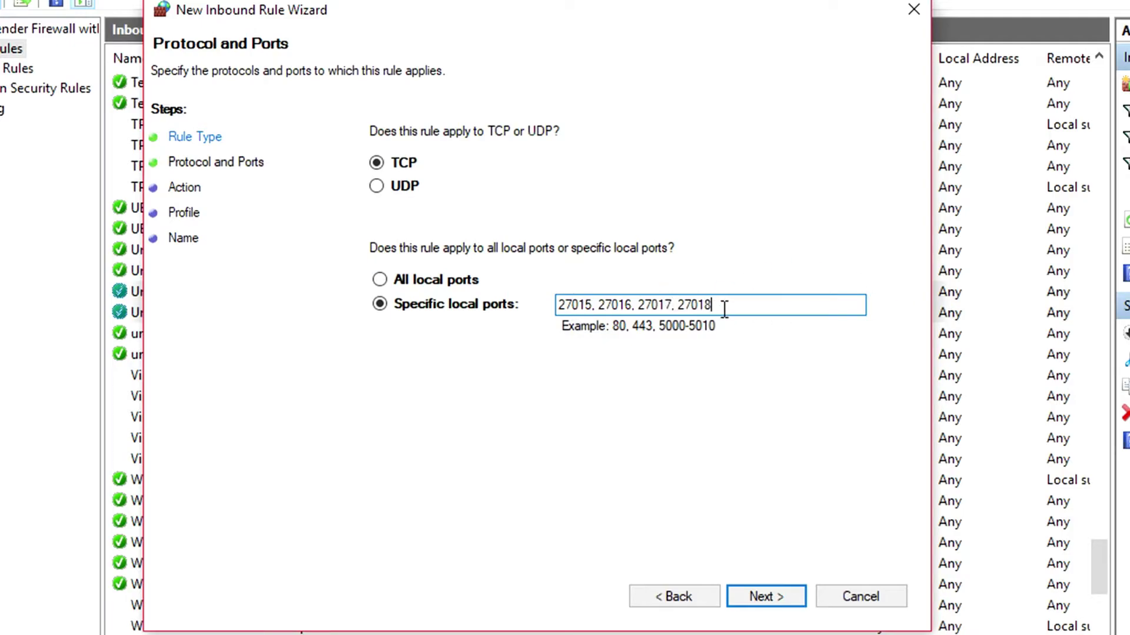
{"action": "key", "text": "ctrl+a"}
{"action": "key", "text": "ctrl+c"}
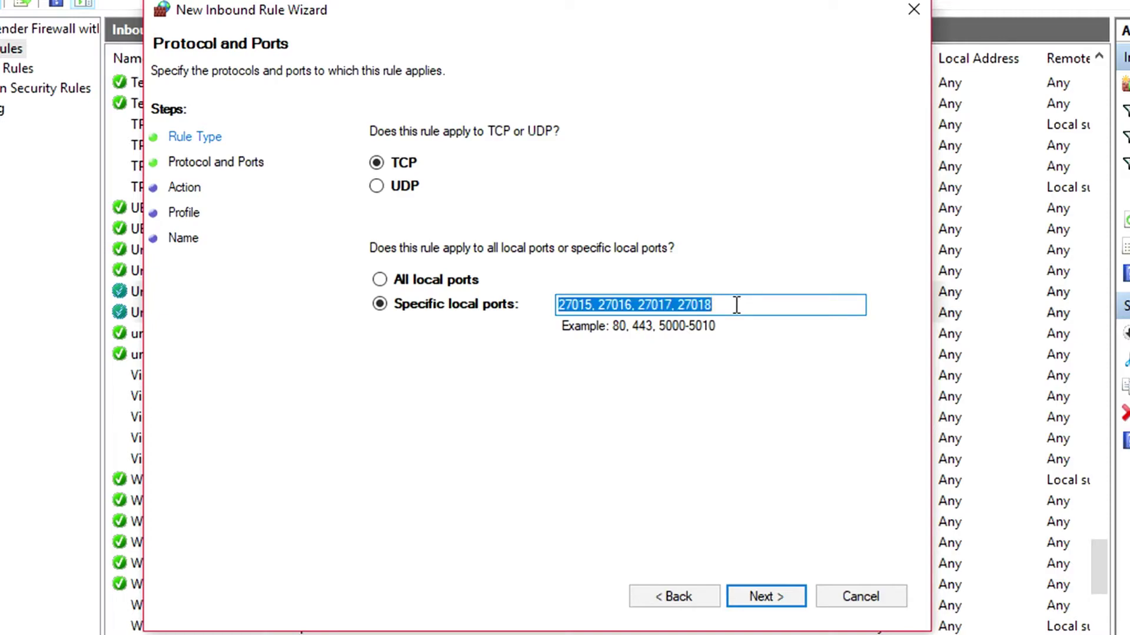
{"action": "left_click", "coordinate": [738, 307]}
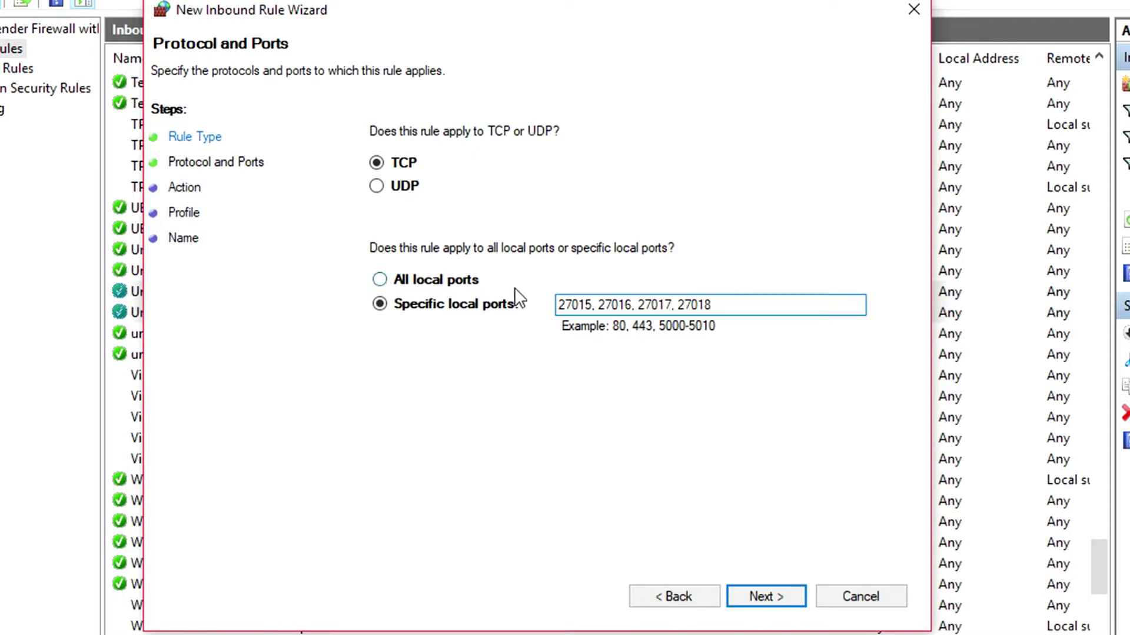
- Allow the connection on Domain, Private and Public, name the rule Unturned TCP, and select it
{"action": "left_click", "coordinate": [796, 606]}
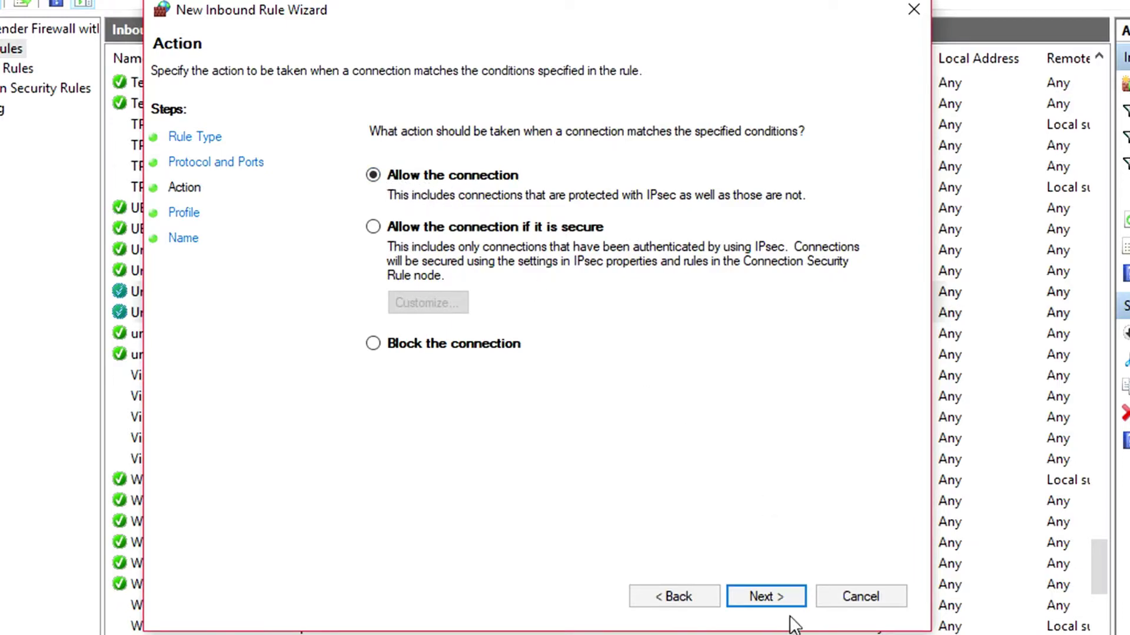
{"action": "left_click", "coordinate": [772, 594]}
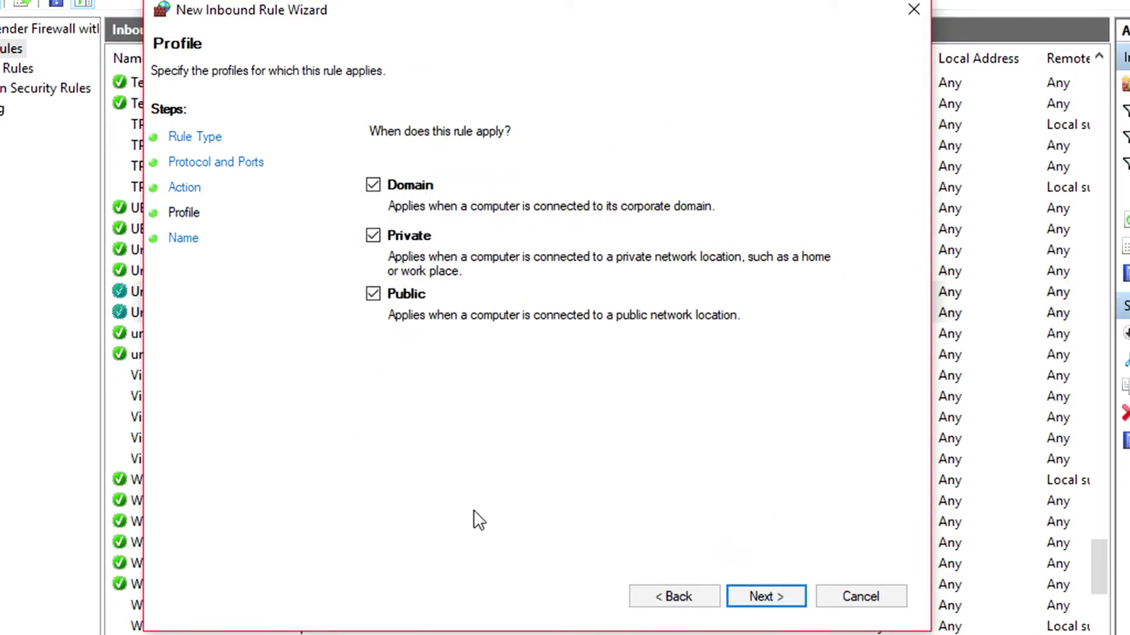
{"action": "left_click", "coordinate": [778, 598]}
{"action": "type", "text": "Unturned TCP"}
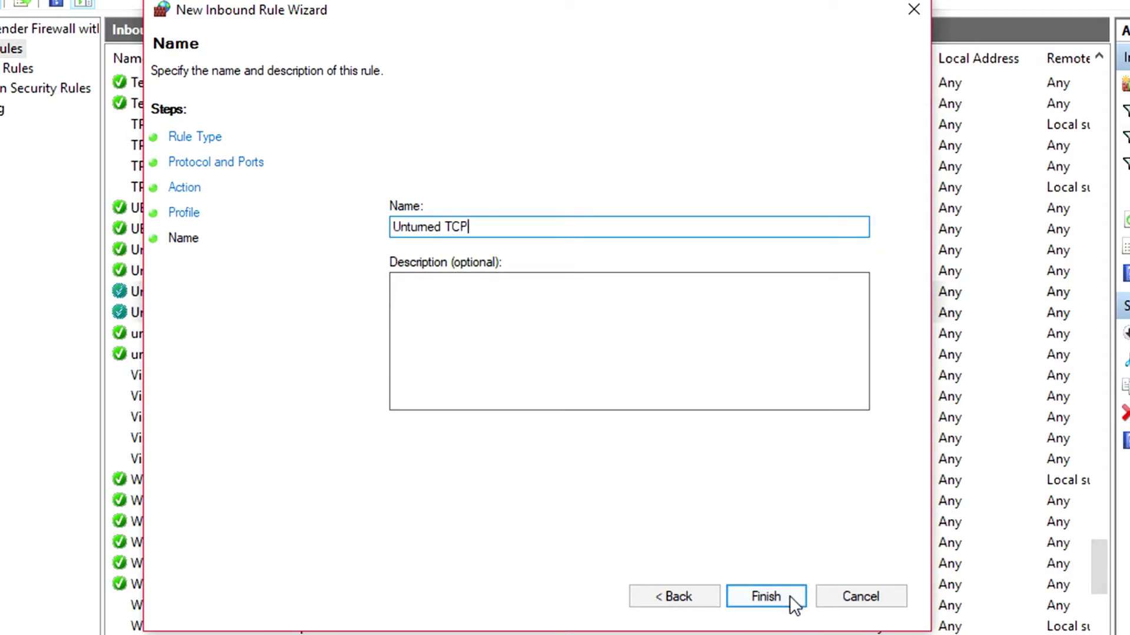
{"action": "left_click", "coordinate": [789, 597]}
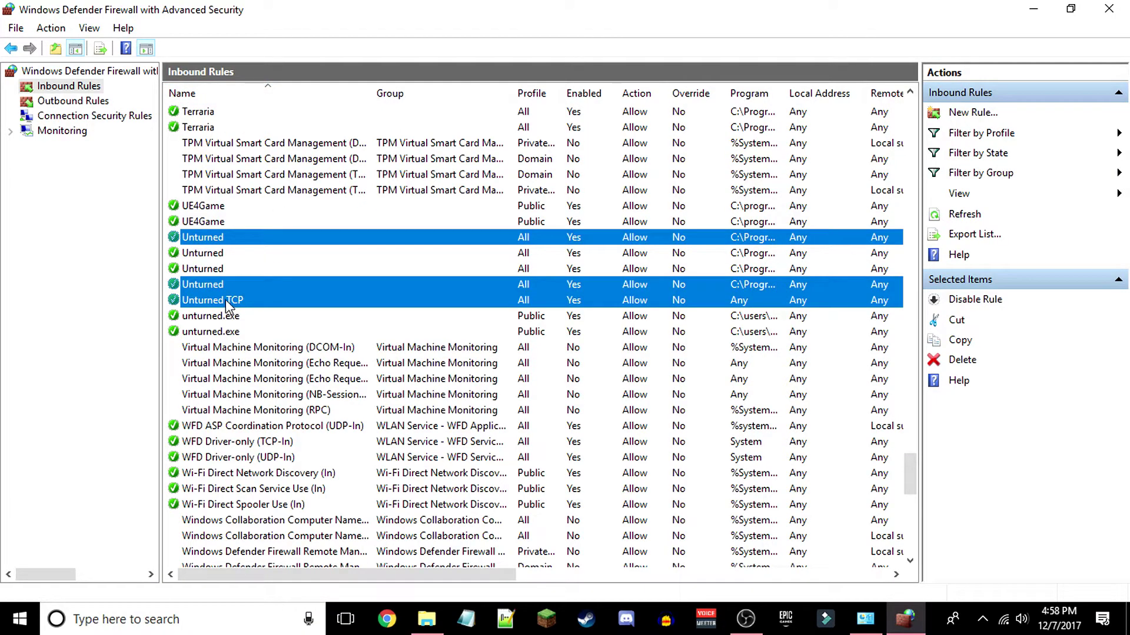
{"action": "left_click", "coordinate": [187, 302]}
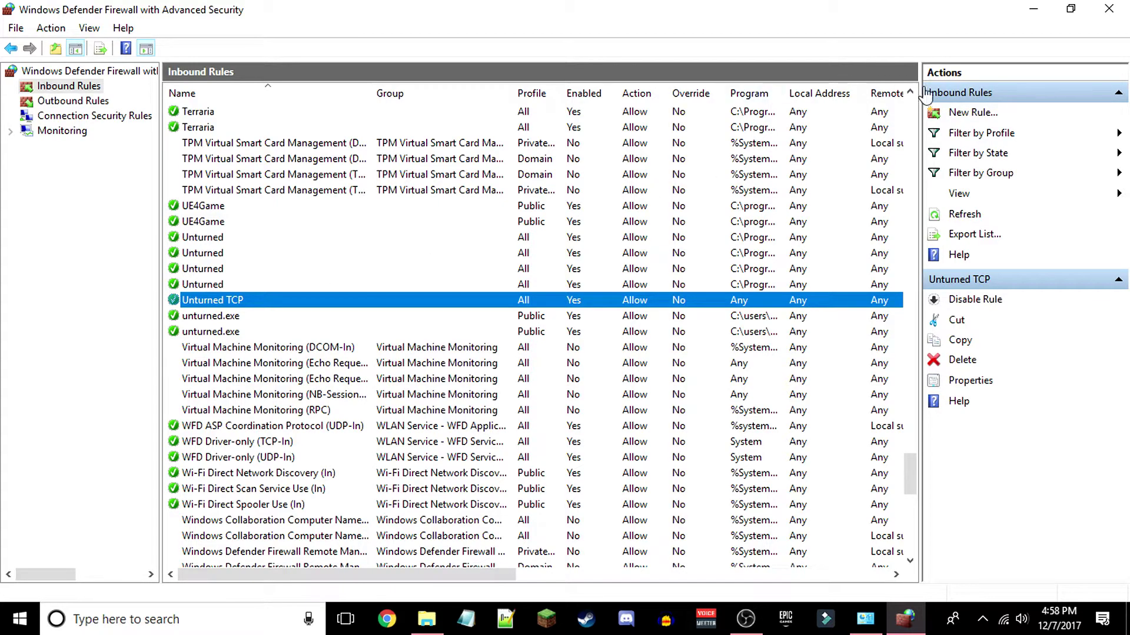
- Create inbound port rule 'Unturned UDP' allowing UDP 27015–27018 on all profiles, then re-sort rules by name
{"action": "left_click", "coordinate": [972, 113]}
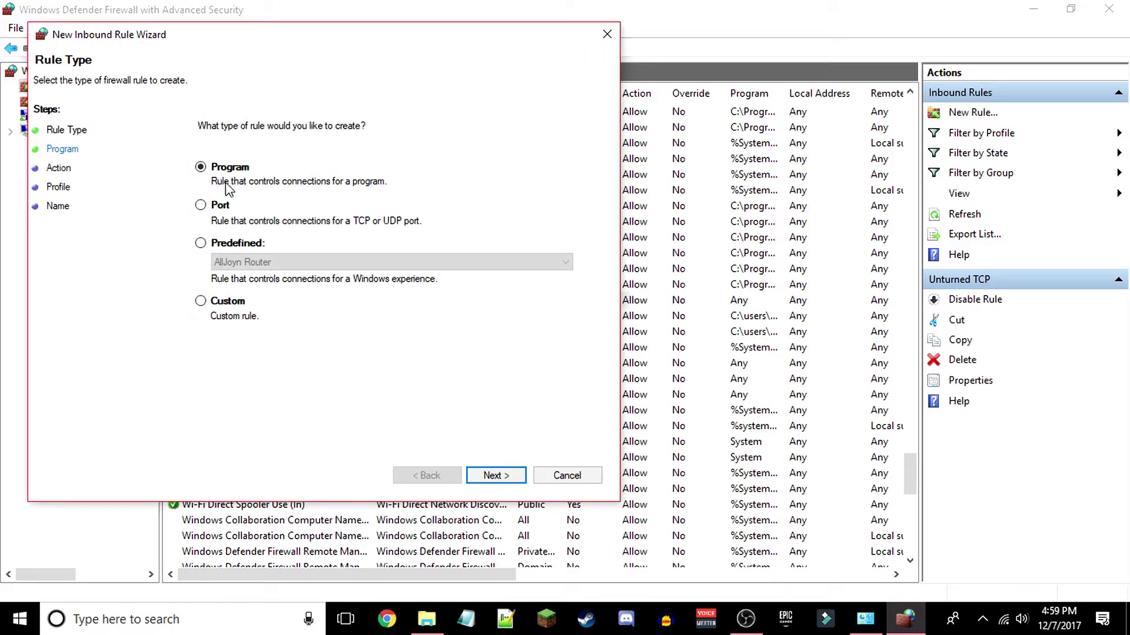
{"action": "left_click", "coordinate": [267, 234]}
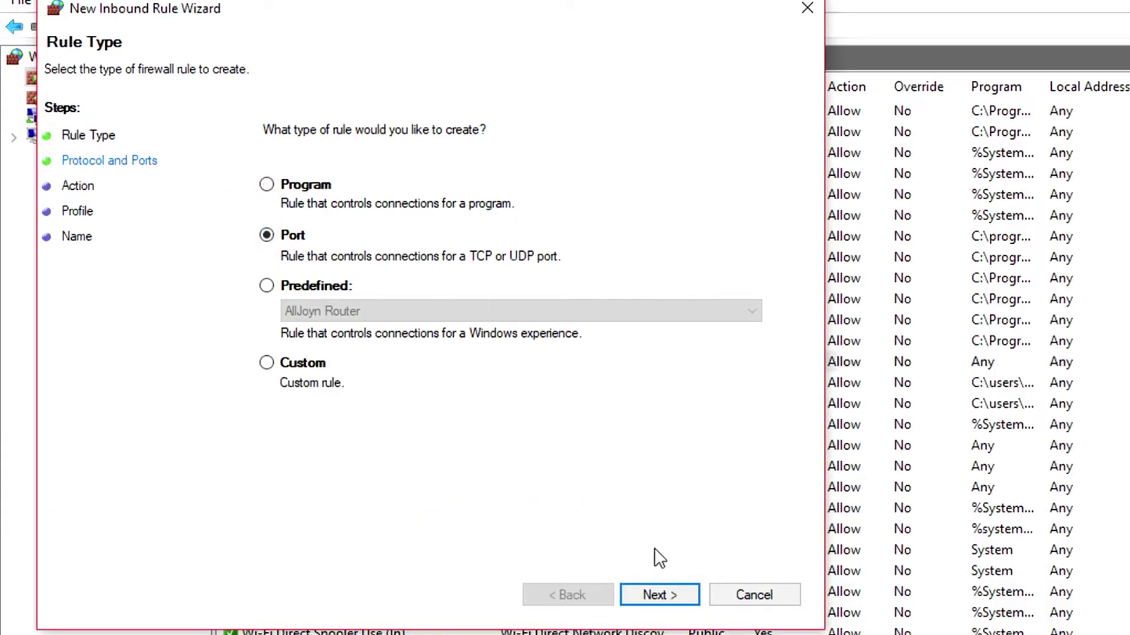
{"action": "left_click", "coordinate": [655, 595]}
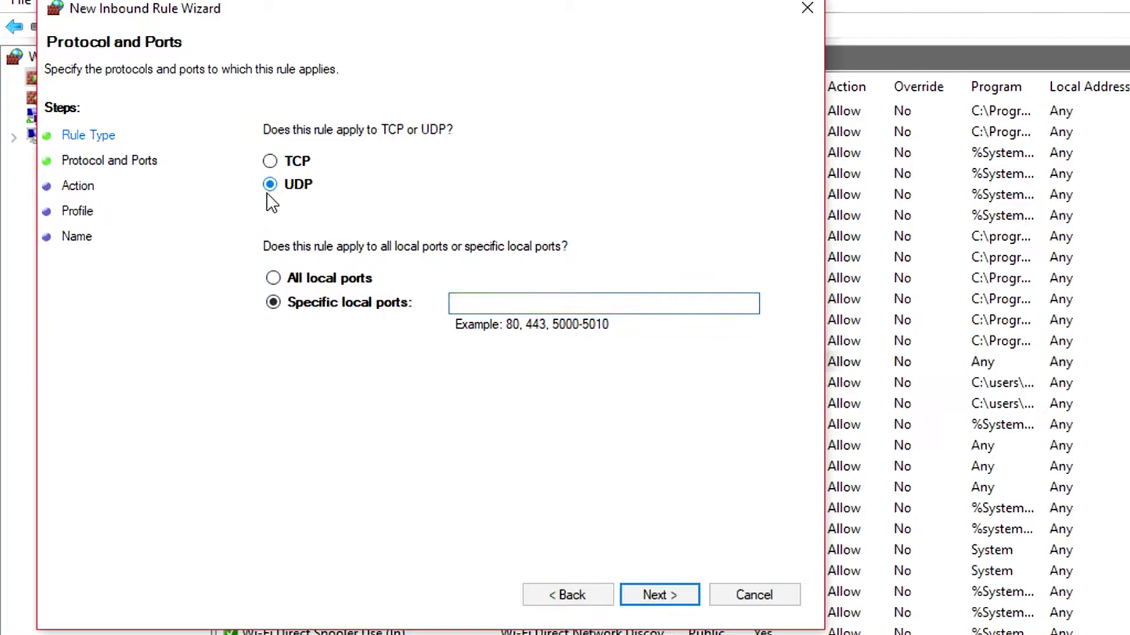
{"action": "left_click", "coordinate": [504, 303]}
{"action": "key", "text": "ctrl+v"}
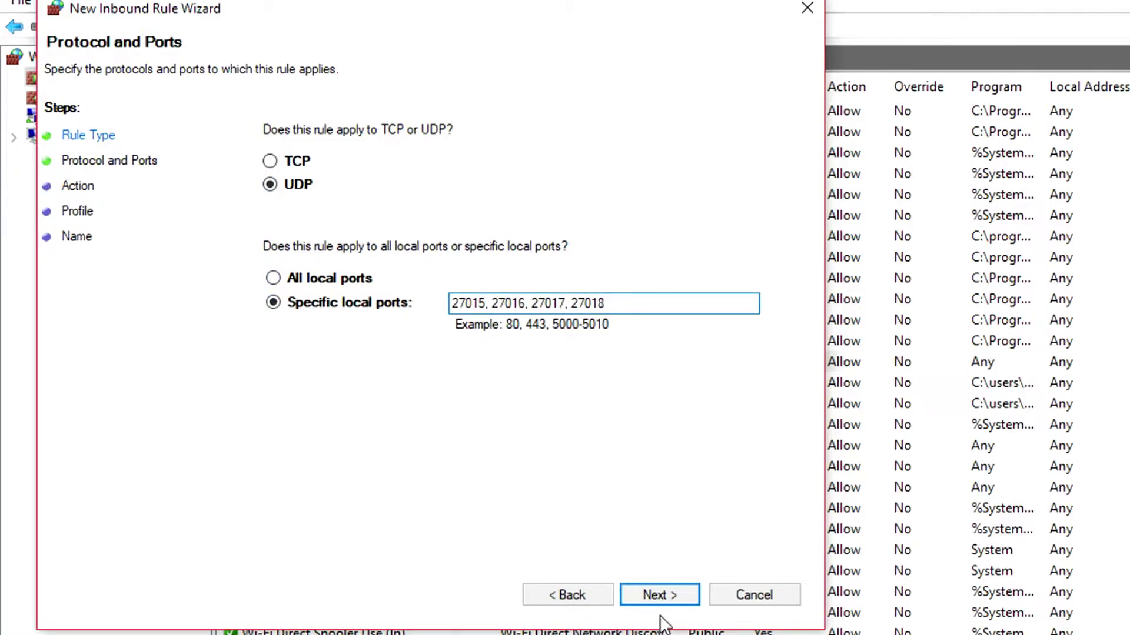
{"action": "left_click", "coordinate": [687, 593]}
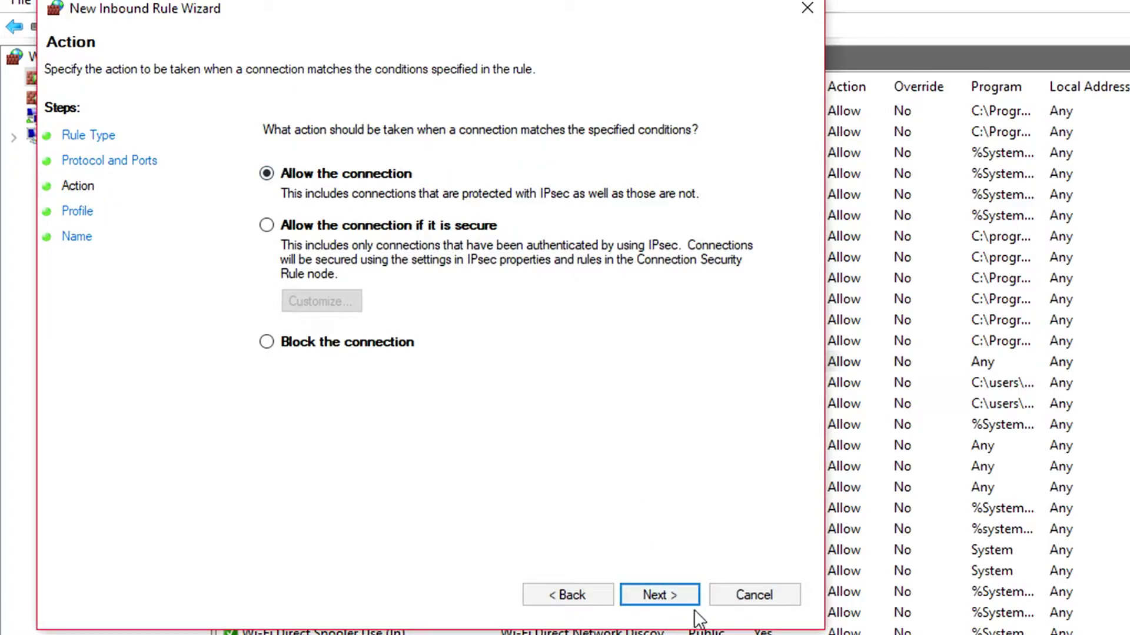
{"action": "left_click", "coordinate": [673, 593]}
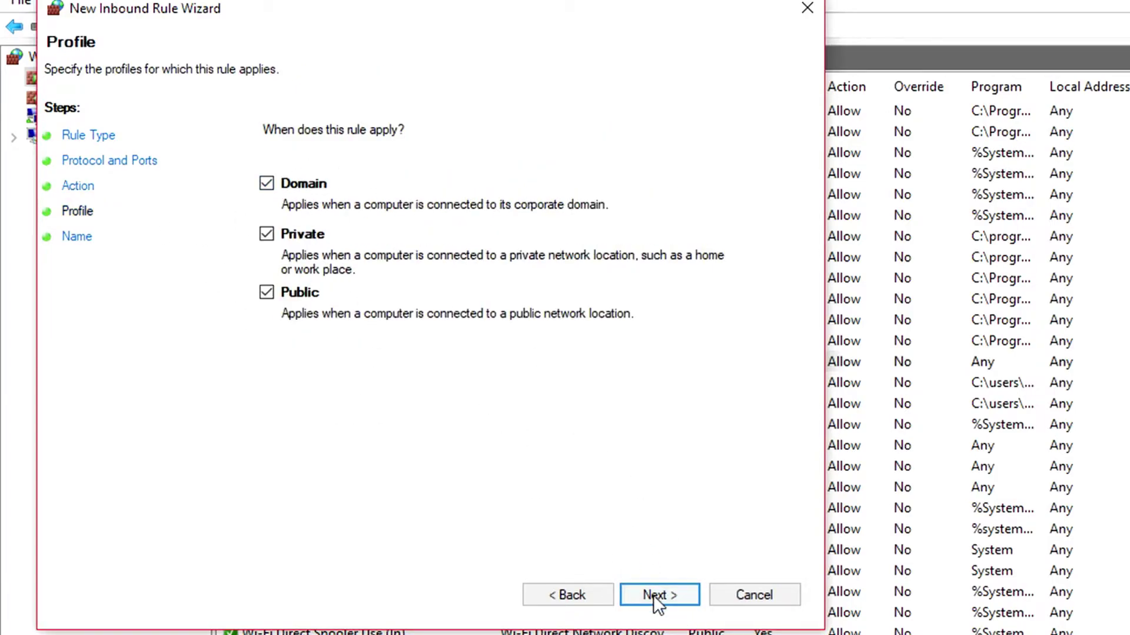
{"action": "left_click", "coordinate": [655, 596]}
{"action": "type", "text": "U"}
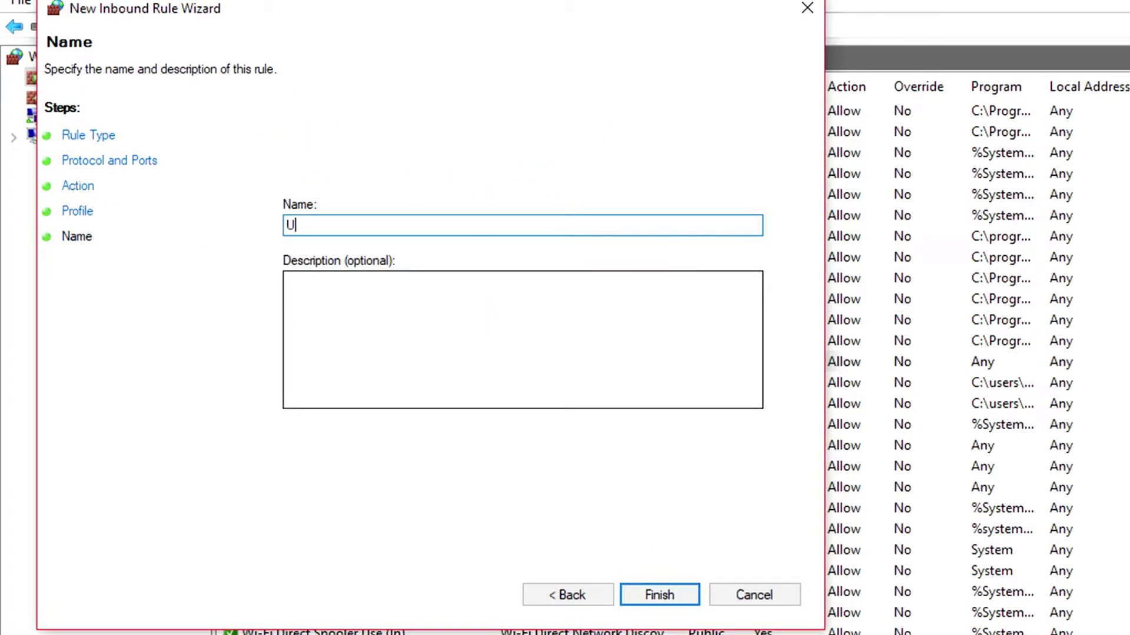
{"action": "type", "text": "nturned UDP"}
{"action": "left_click", "coordinate": [654, 594]}
{"action": "left_click", "coordinate": [395, 76]}
{"action": "left_click", "coordinate": [395, 75]}
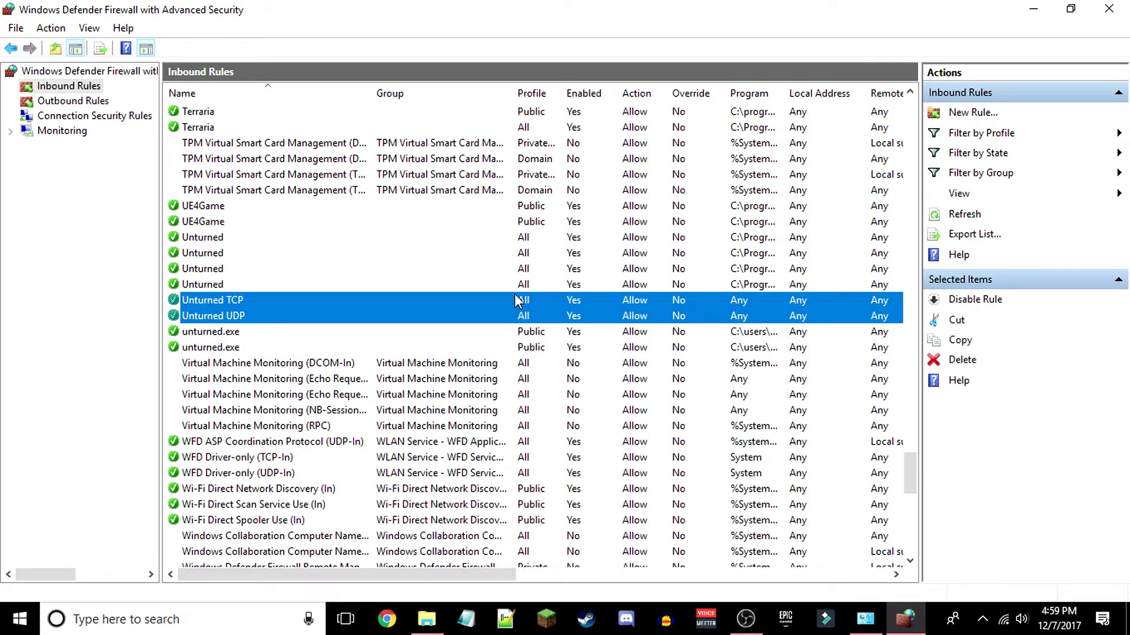
- Set the Unturned TCP rule's remote ports to specific ports 27015, 27016, 27017, 27018
{"action": "right_click", "coordinate": [454, 301]}
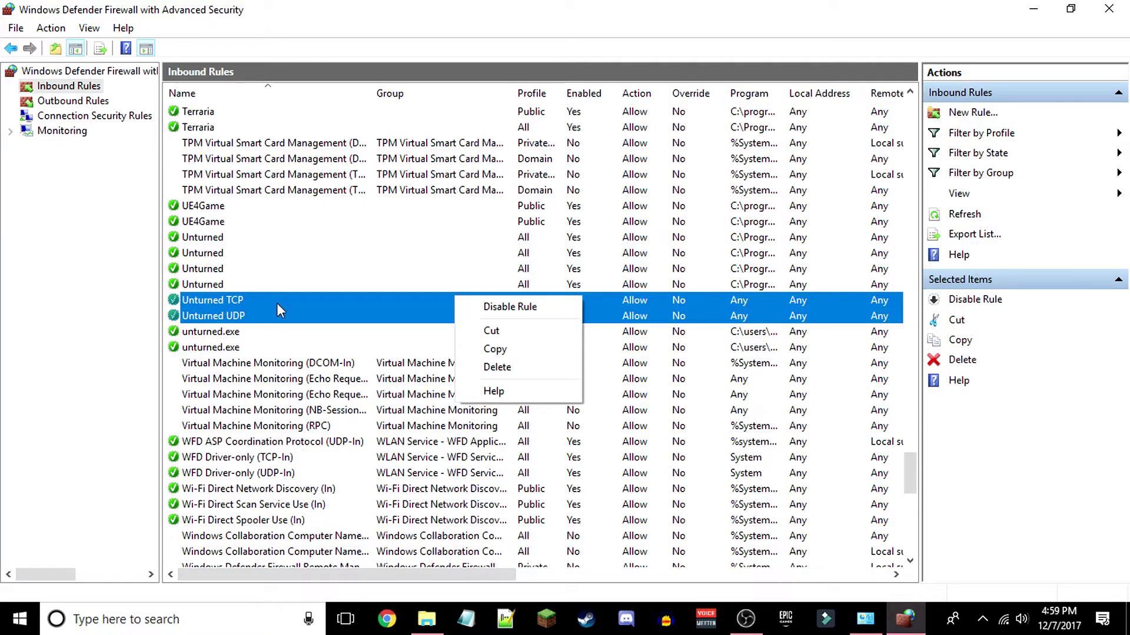
{"action": "left_click", "coordinate": [382, 302]}
{"action": "right_click", "coordinate": [418, 299]}
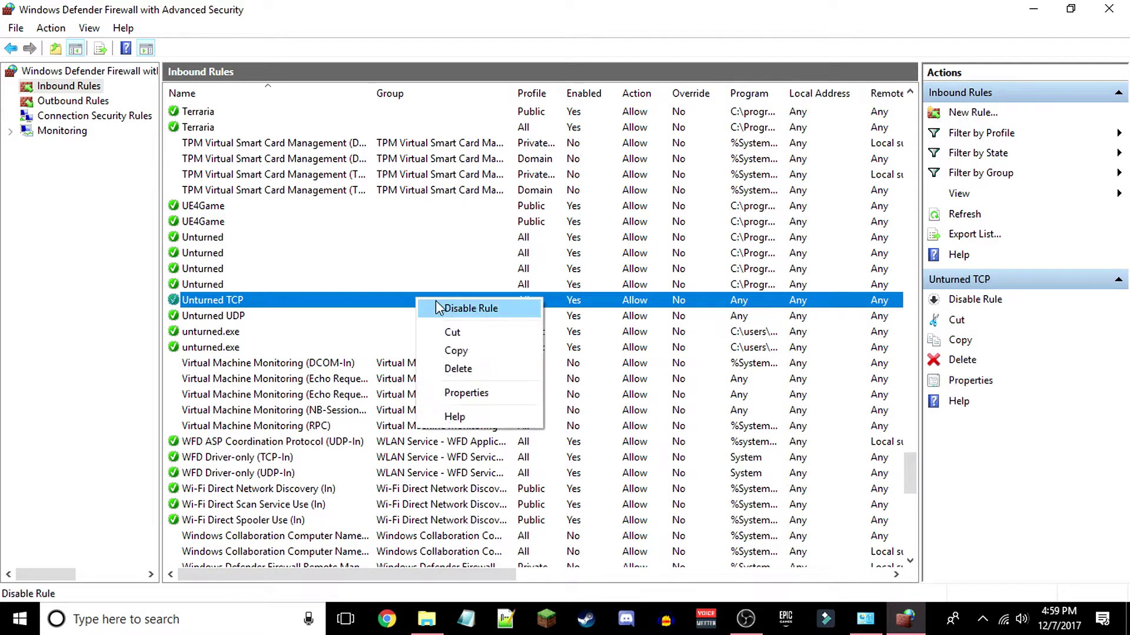
{"action": "left_click", "coordinate": [463, 391]}
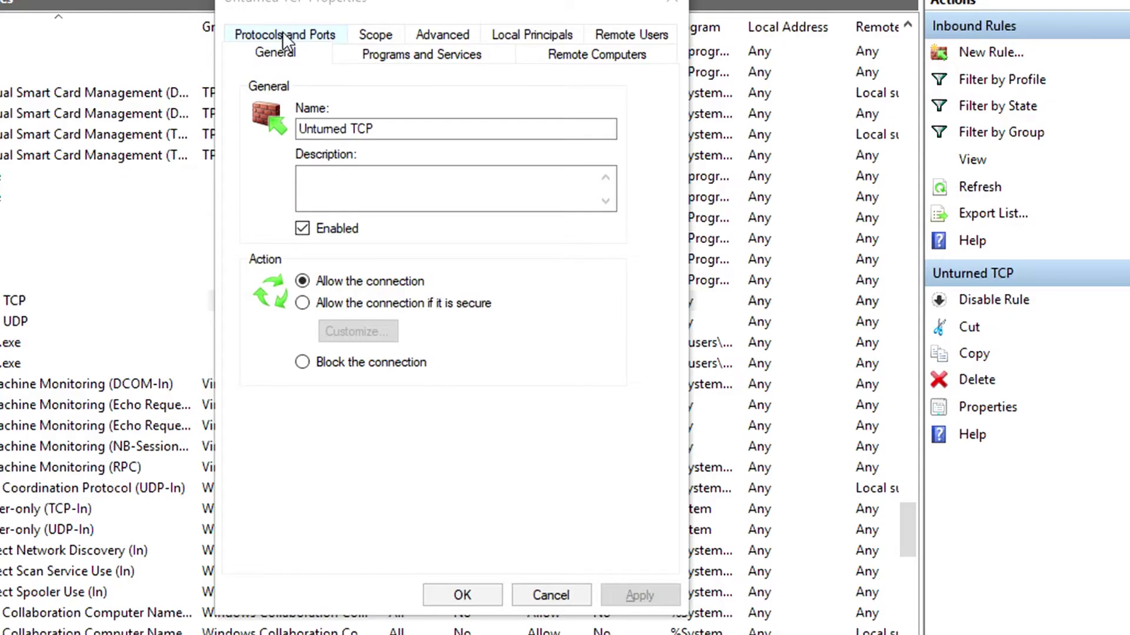
{"action": "left_click", "coordinate": [440, 95]}
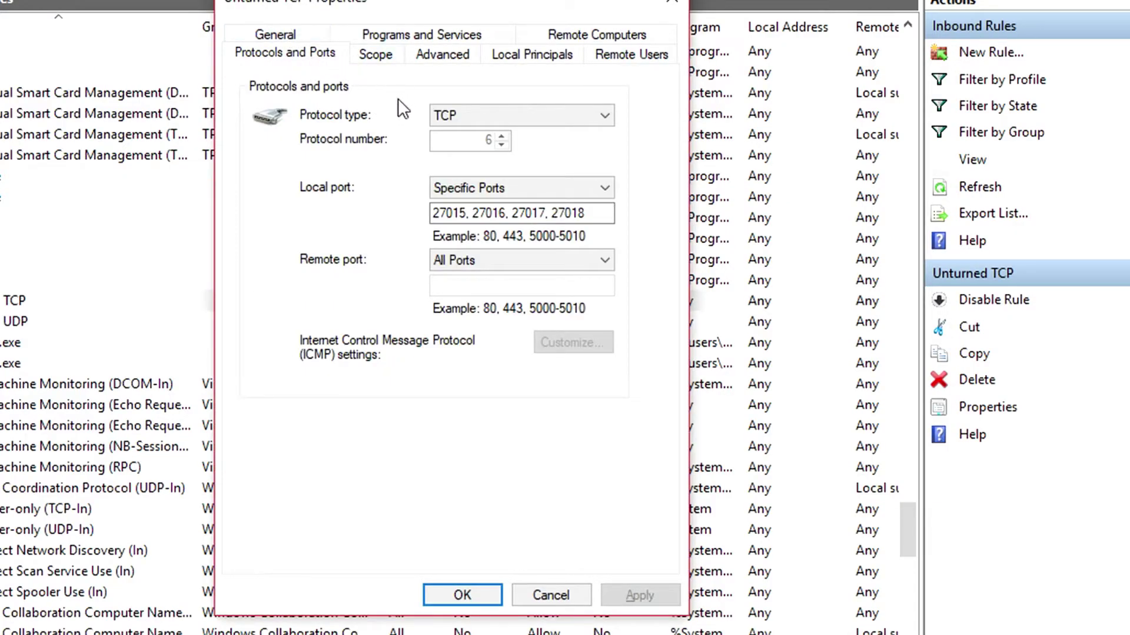
{"action": "left_click", "coordinate": [460, 121]}
{"action": "left_click", "coordinate": [462, 124]}
{"action": "left_click", "coordinate": [460, 259]}
{"action": "left_click", "coordinate": [471, 296]}
{"action": "left_click", "coordinate": [475, 287]}
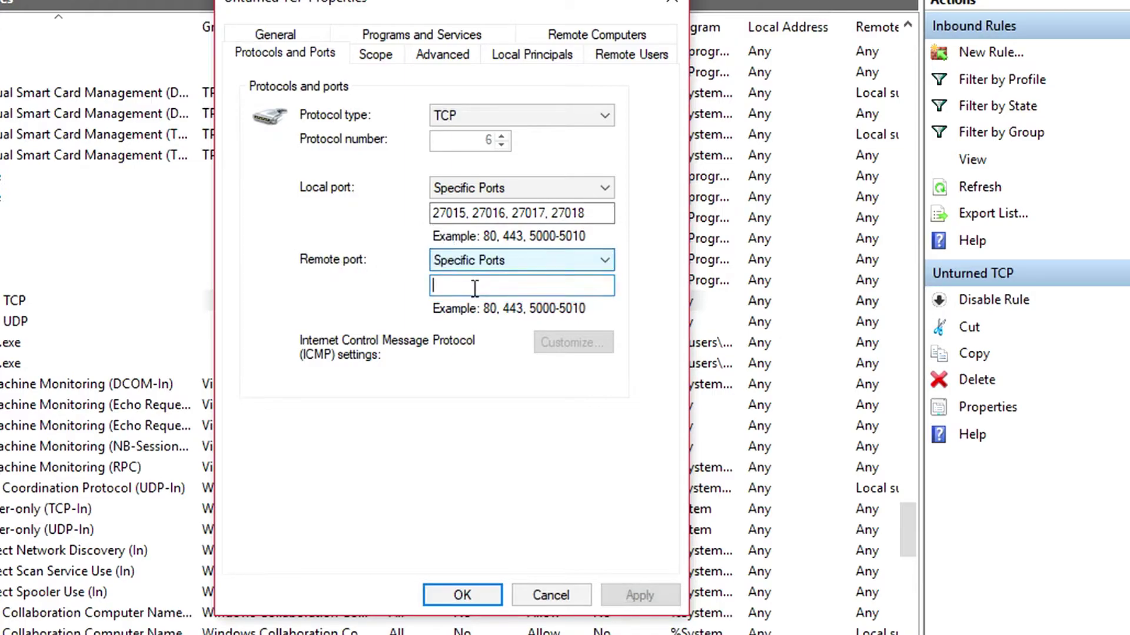
{"action": "type", "text": "27015, 27016, 27017, 27018"}
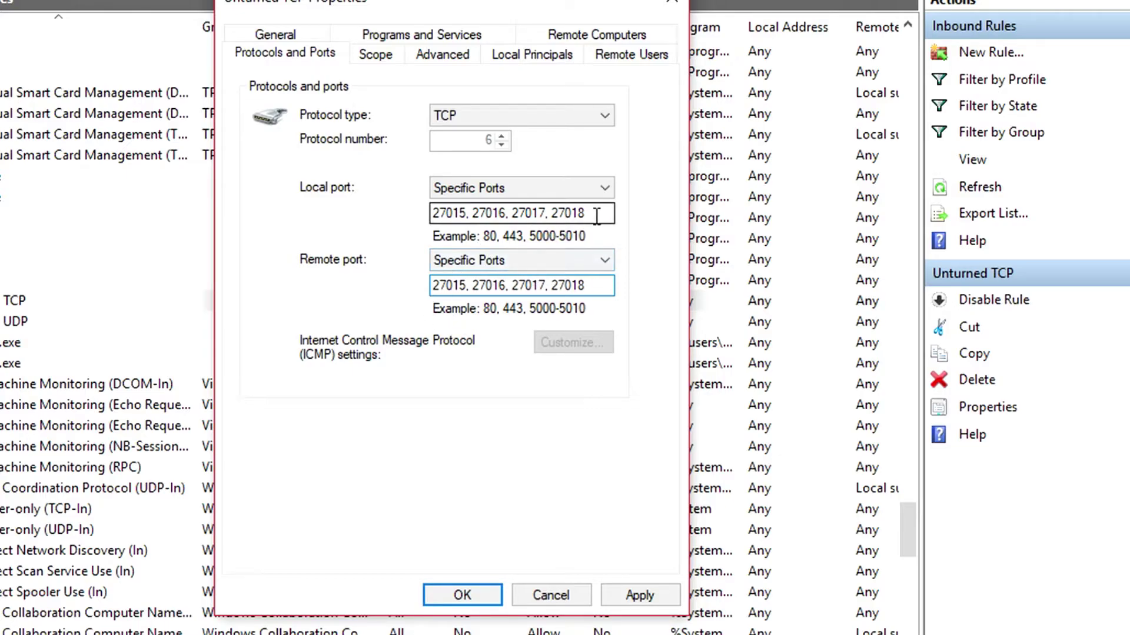
{"action": "left_click", "coordinate": [646, 596]}
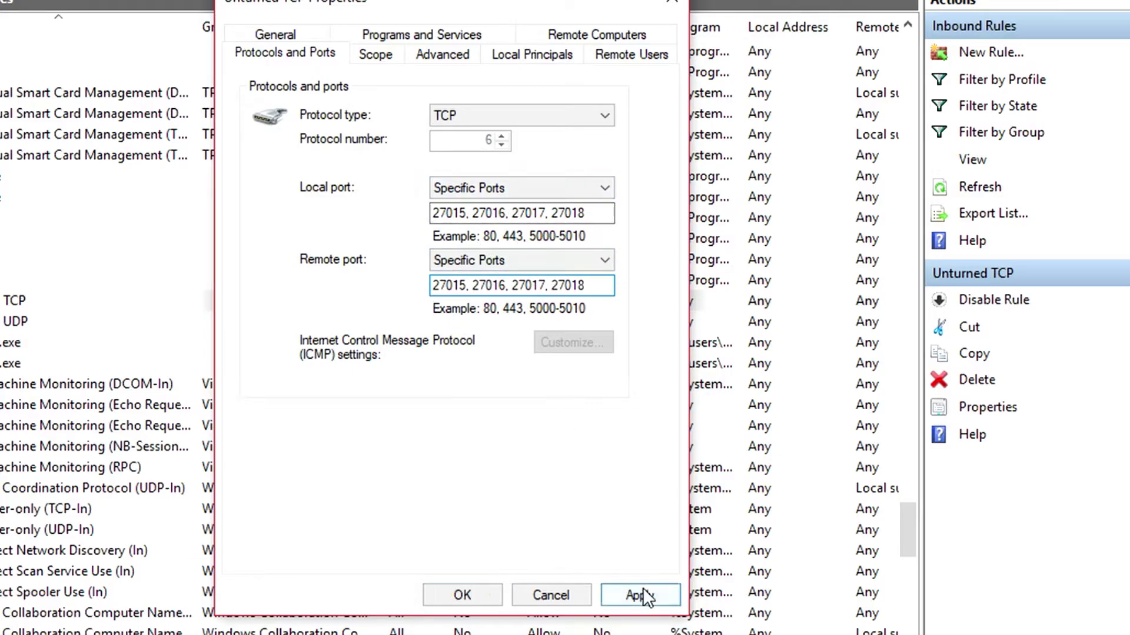
{"action": "left_click", "coordinate": [464, 596]}
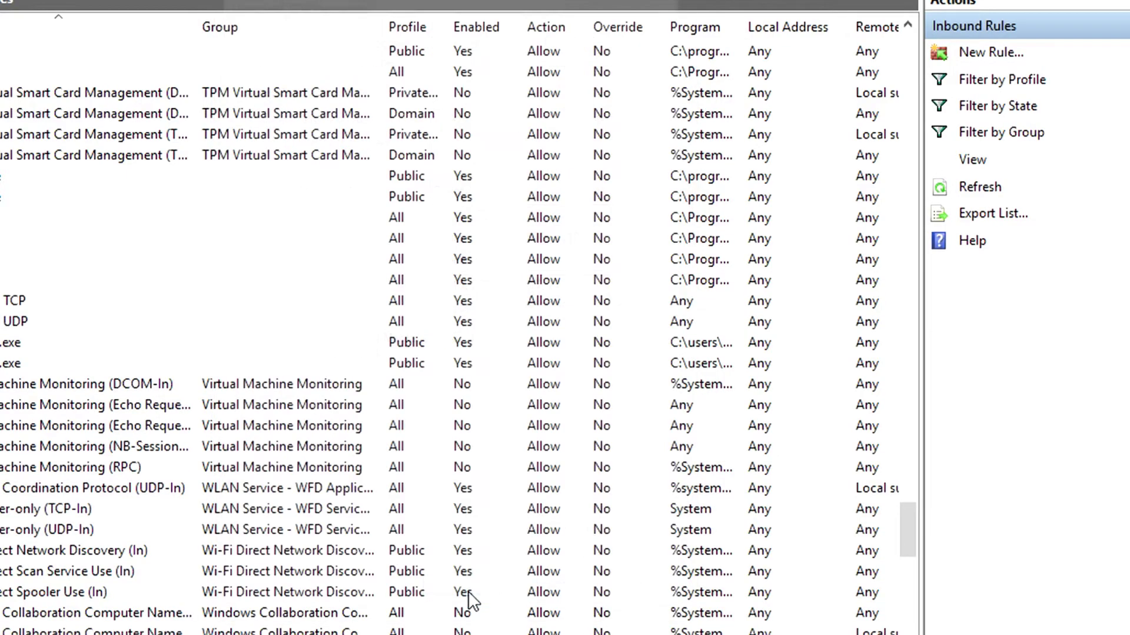
- Set the Unturned UDP rule's remote ports to specific ports 27015, 27016, 27017, 27018
{"action": "left_click", "coordinate": [34, 323]}
{"action": "right_click", "coordinate": [32, 317]}
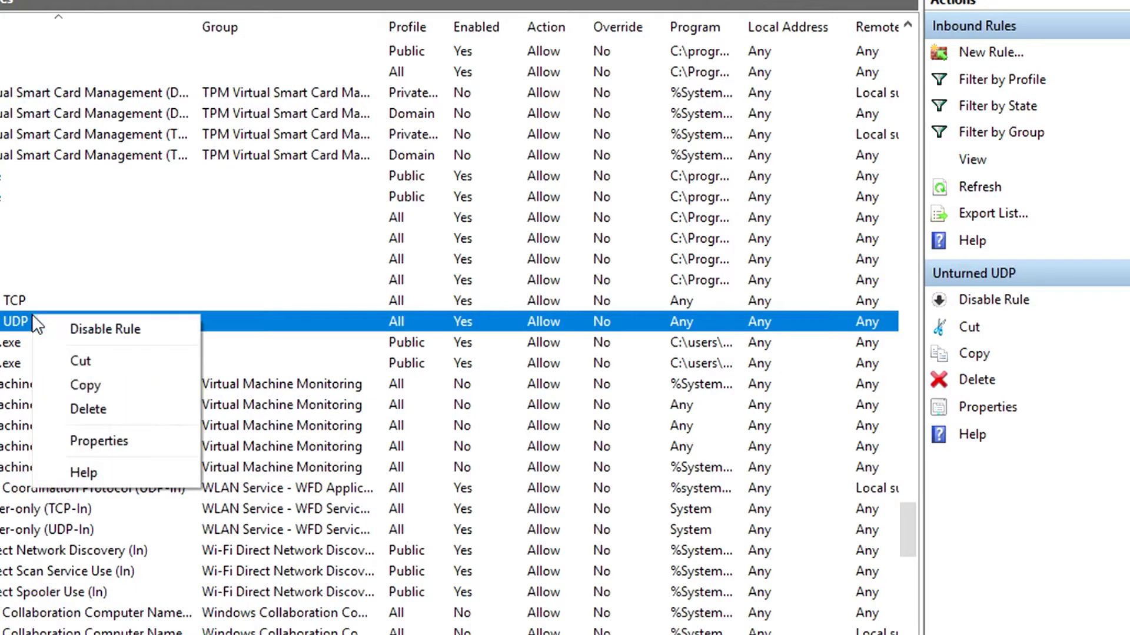
{"action": "left_click", "coordinate": [99, 443]}
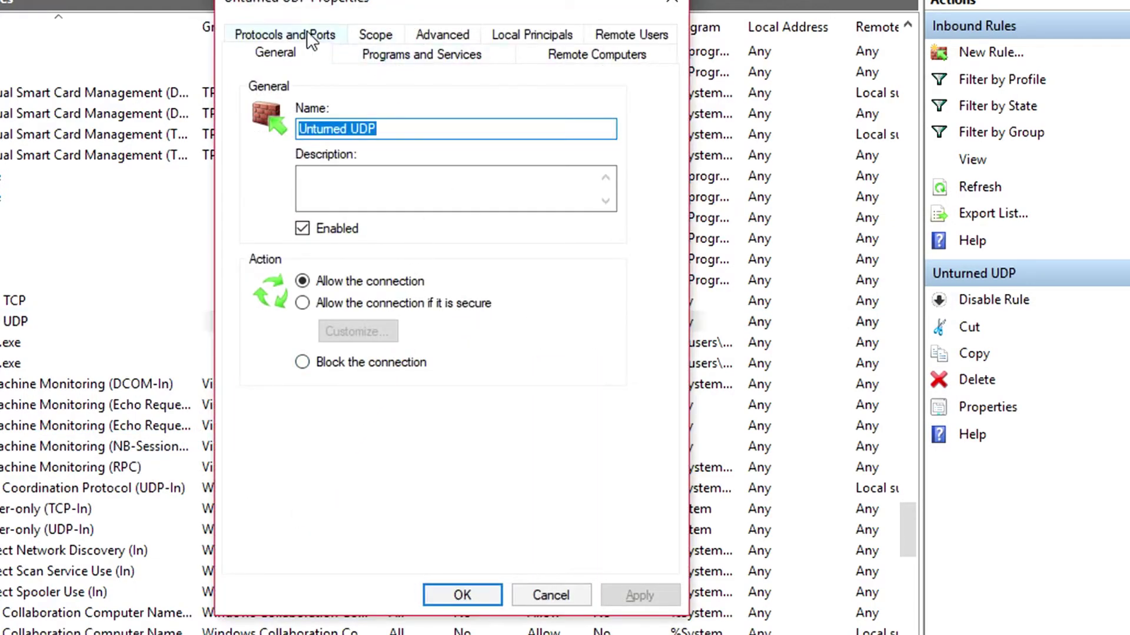
{"action": "left_click", "coordinate": [318, 36]}
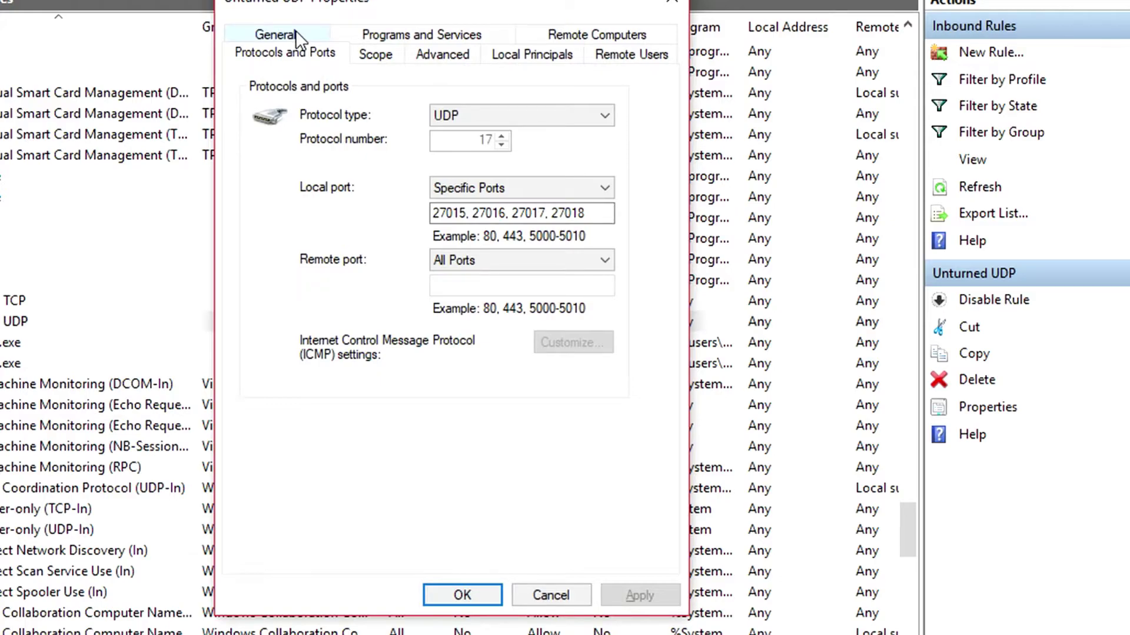
{"action": "left_click", "coordinate": [486, 263]}
{"action": "left_click", "coordinate": [479, 291]}
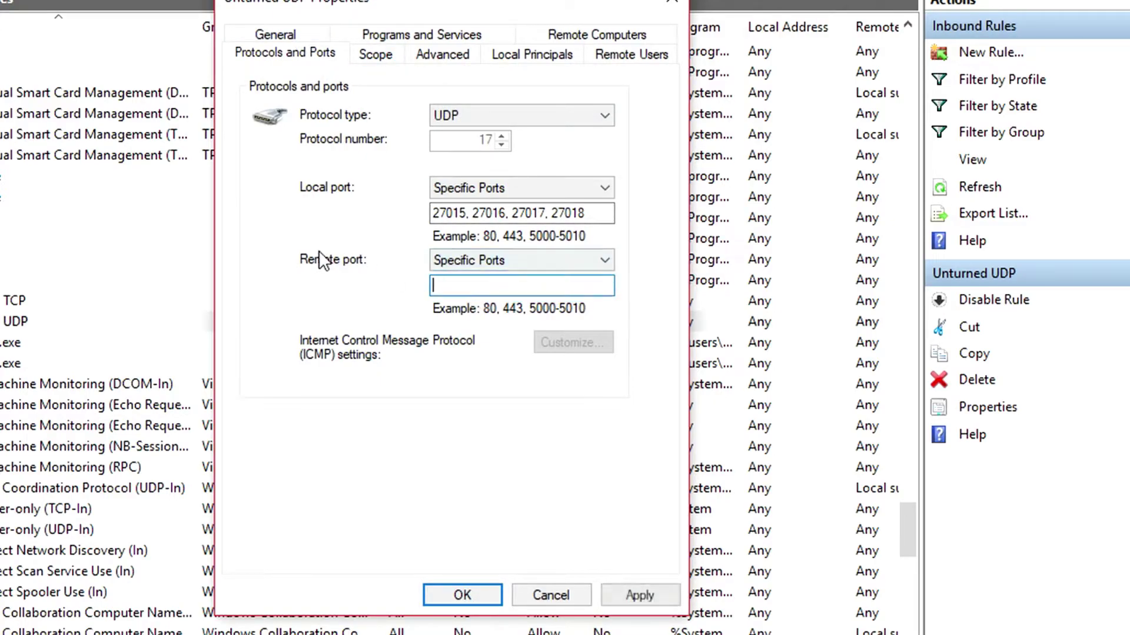
{"action": "type", "text": "27015, 27016, 27017, 27018"}
{"action": "left_click", "coordinate": [653, 593]}
{"action": "left_click", "coordinate": [467, 596]}
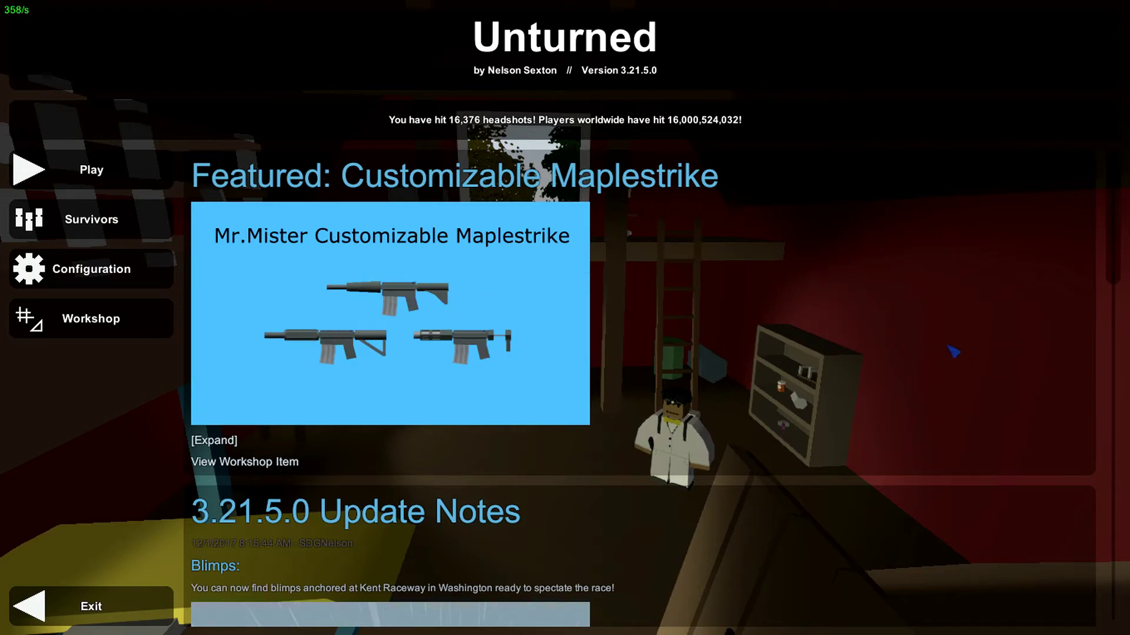
- Choose Play on Unturned's main menu
{"action": "left_click", "coordinate": [88, 170]}
- On the Connect screen, enter localhost as IP, 27015 as port, and the server password
{"action": "left_click", "coordinate": [630, 404]}
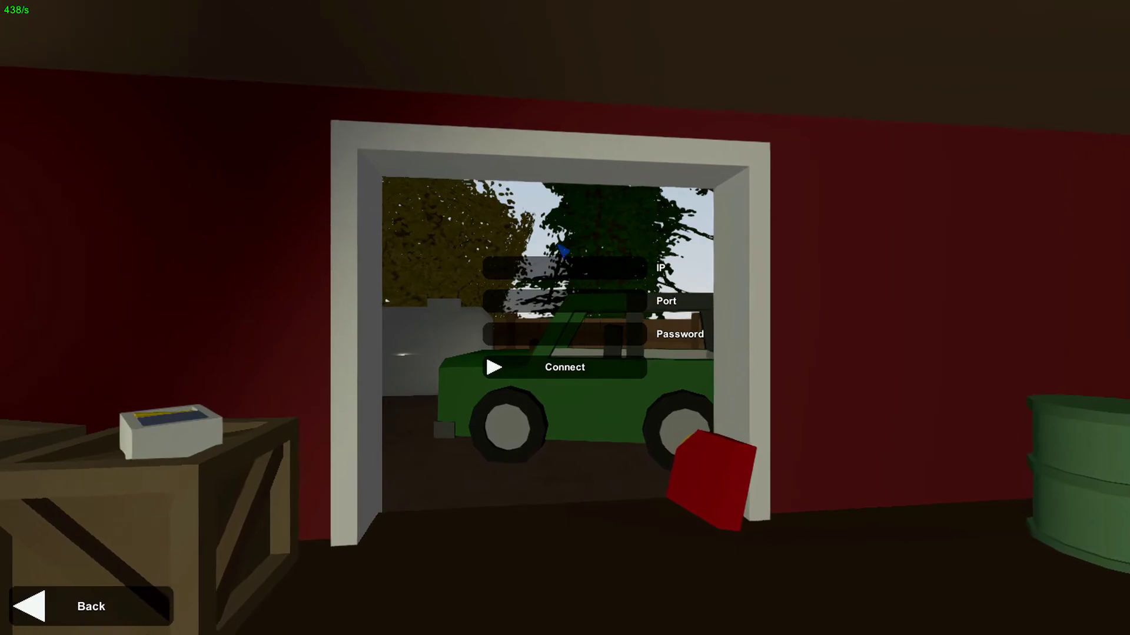
{"action": "left_click", "coordinate": [640, 275]}
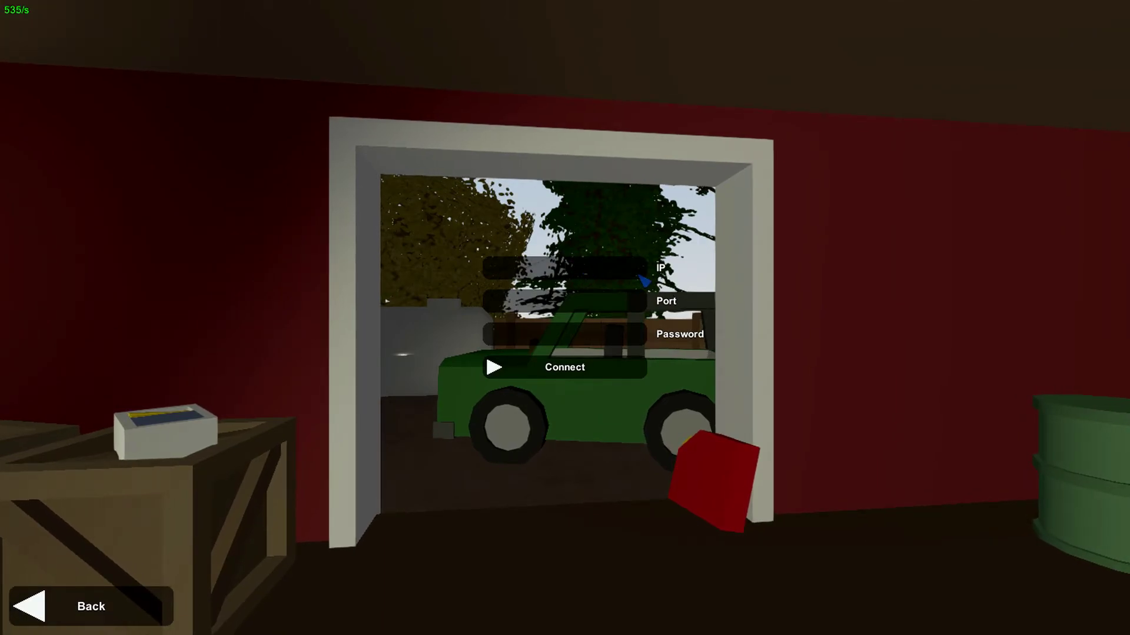
{"action": "type", "text": "localhost"}
{"action": "left_click", "coordinate": [619, 310]}
{"action": "type", "text": "27015"}
{"action": "left_click", "coordinate": [606, 336]}
{"action": "type", "text": "######"}
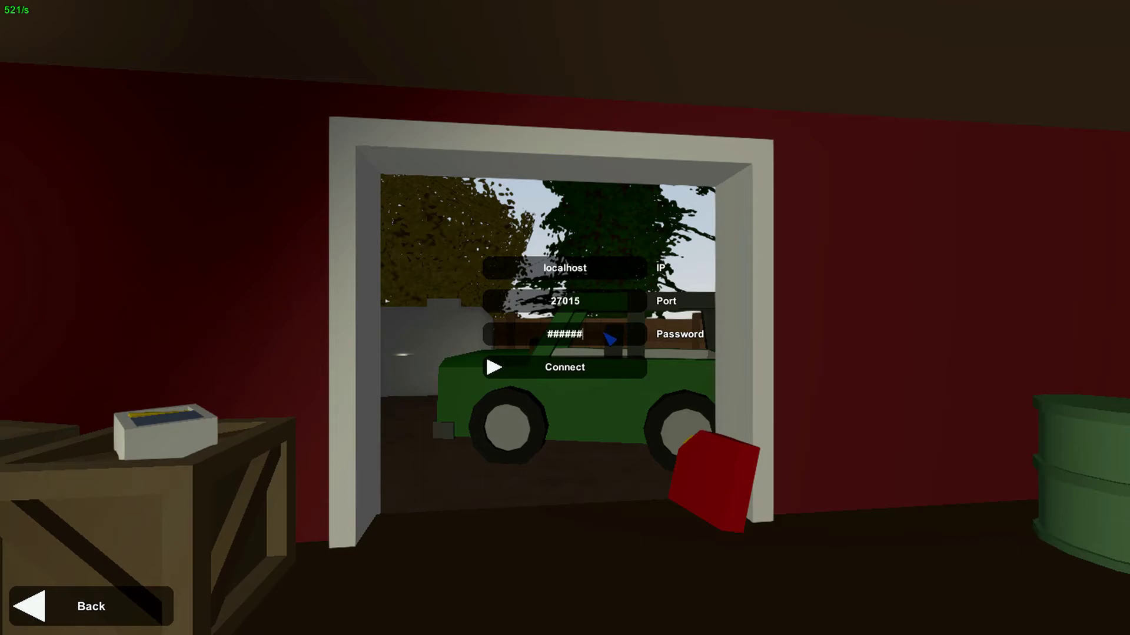
{"action": "type", "text": "########"}
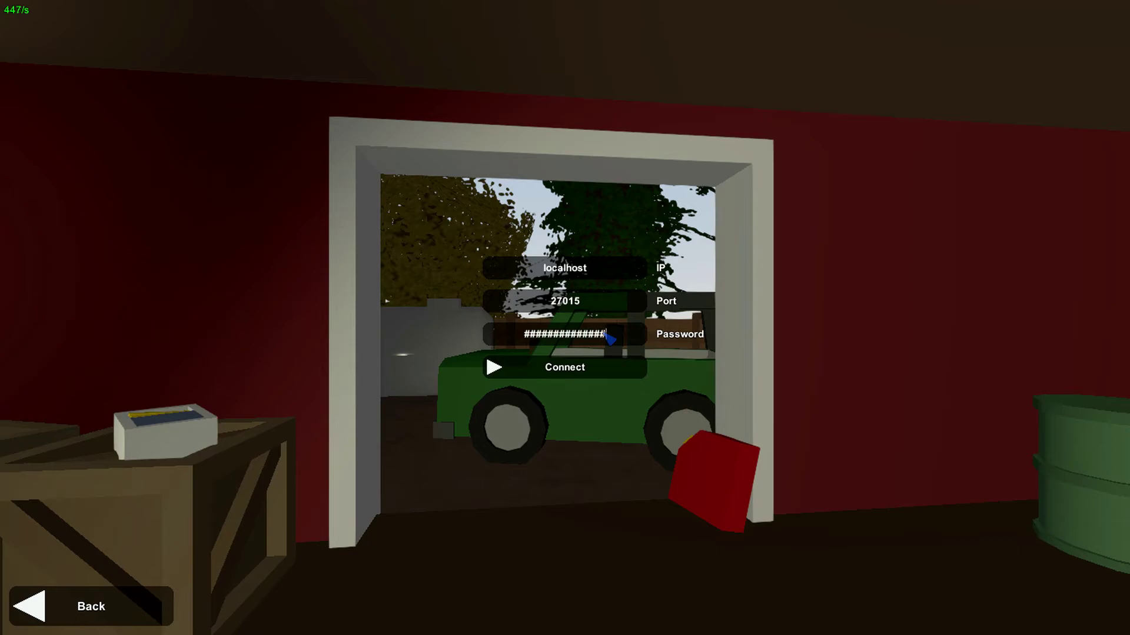